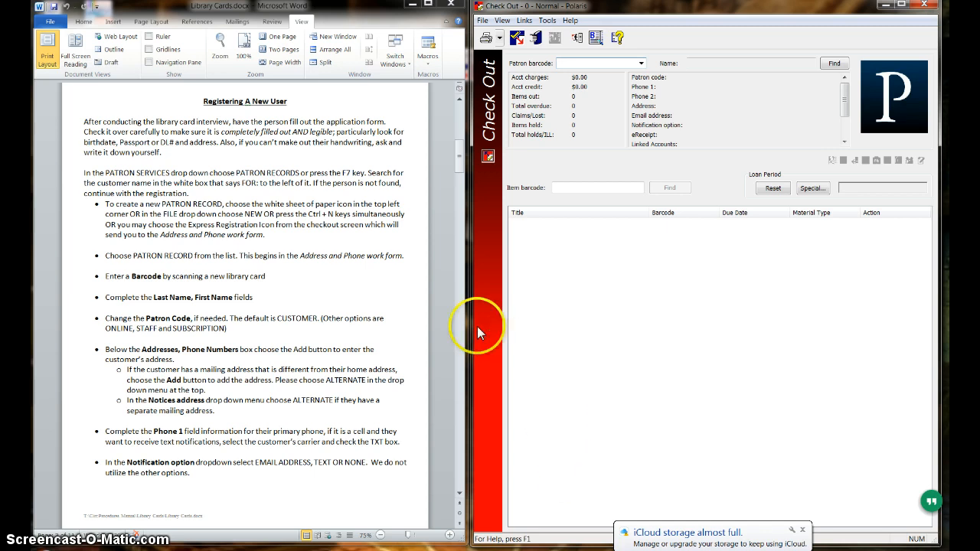
# Open an Express Registration form for a new patron and place it beside the written registration instructions.
pyautogui.click(525, 22)
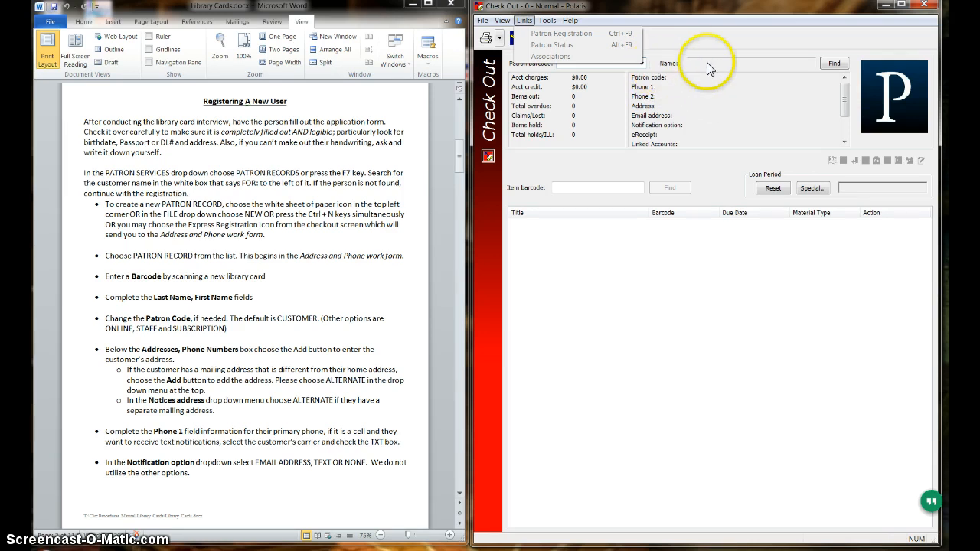
pyautogui.click(722, 28)
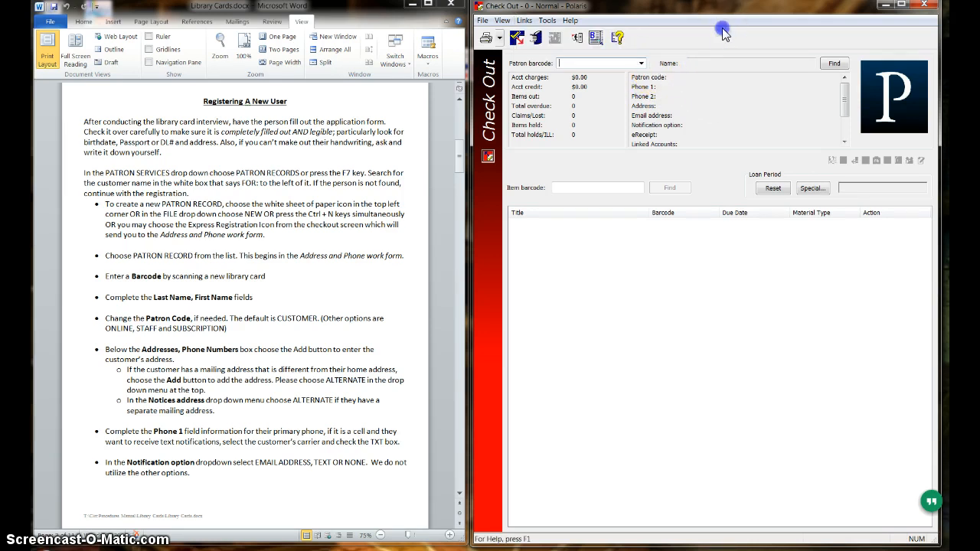
pyautogui.click(578, 44)
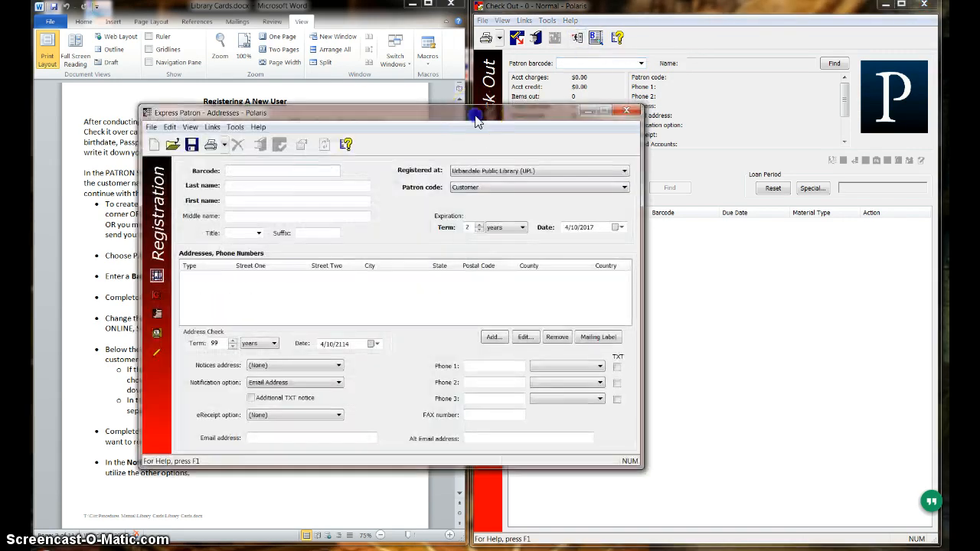
pyautogui.moveTo(446, 106); pyautogui.dragTo(786, 24)
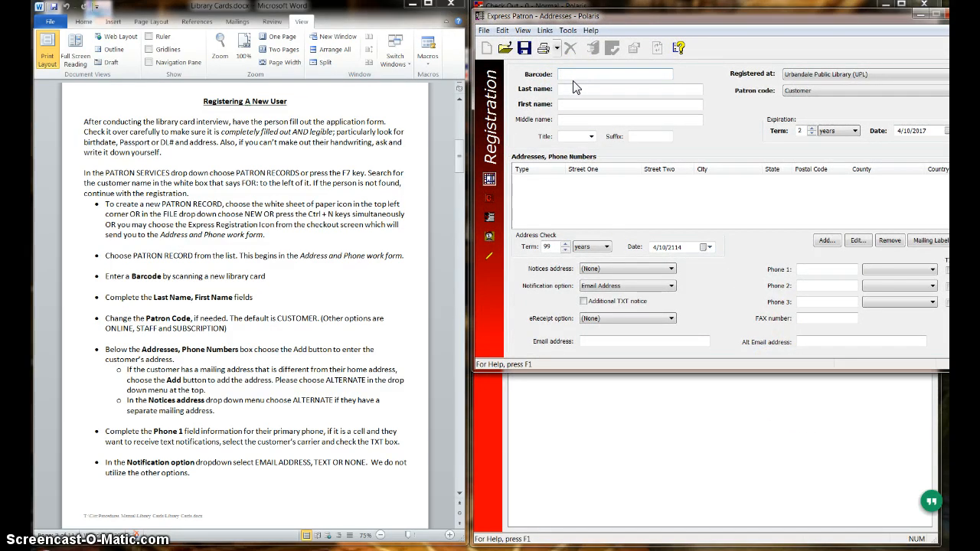
# Enter the new library card barcode and the patron's last, first and middle names in capital letters.
pyautogui.write('8UR8000186388R')
pyautogui.click(575, 88)
pyautogui.write('sm')
pyautogui.press('BackSpace')
pyautogui.press('BackSpace')
pyautogui.press('capslock')
pyautogui.write('SMITH')
pyautogui.press('Tab')
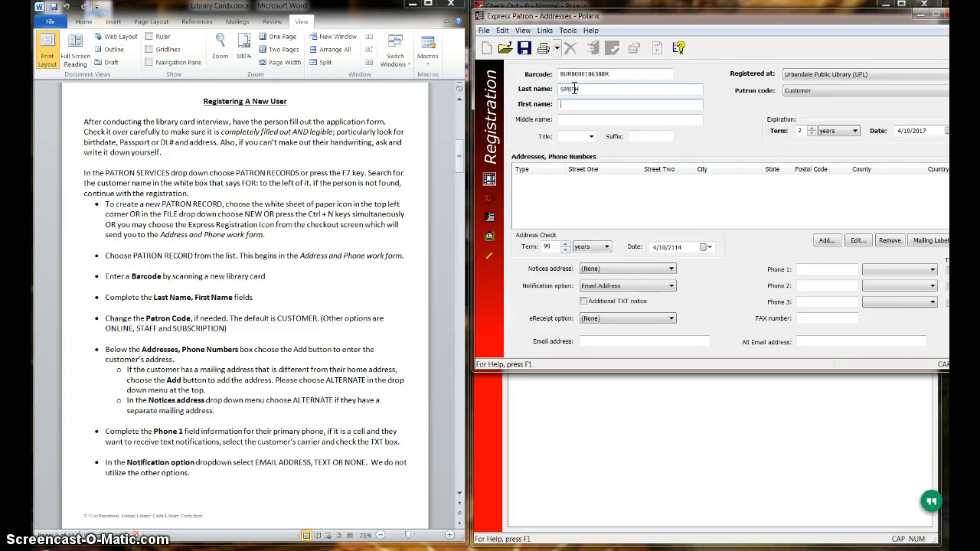
pyautogui.write('JOHN')
pyautogui.click(568, 118)
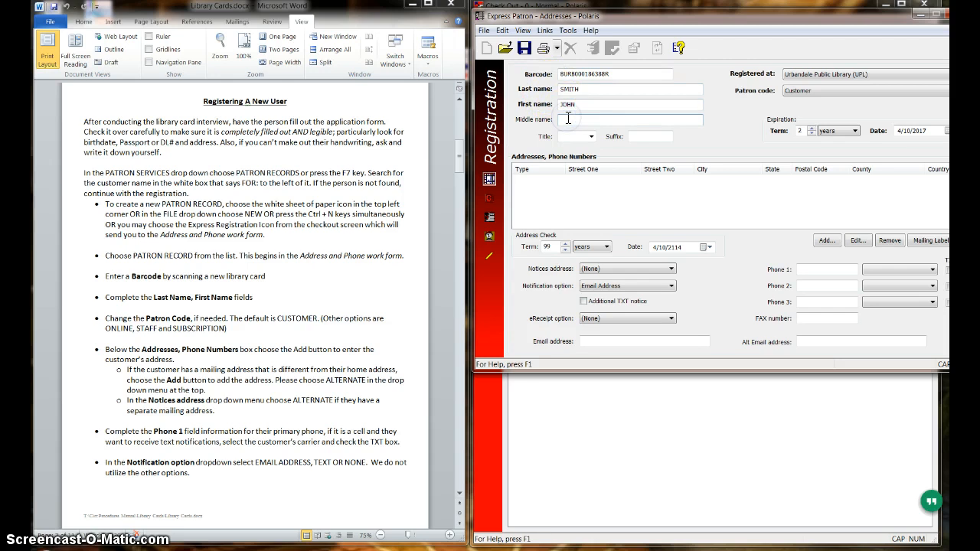
pyautogui.write('DAVID')
pyautogui.click(801, 93)
pyautogui.click(801, 93)
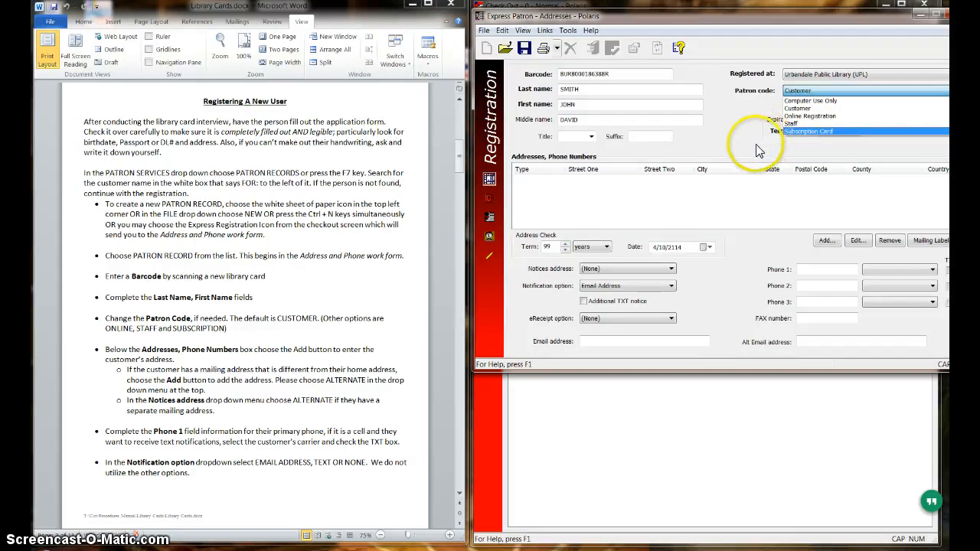
pyautogui.click(837, 245)
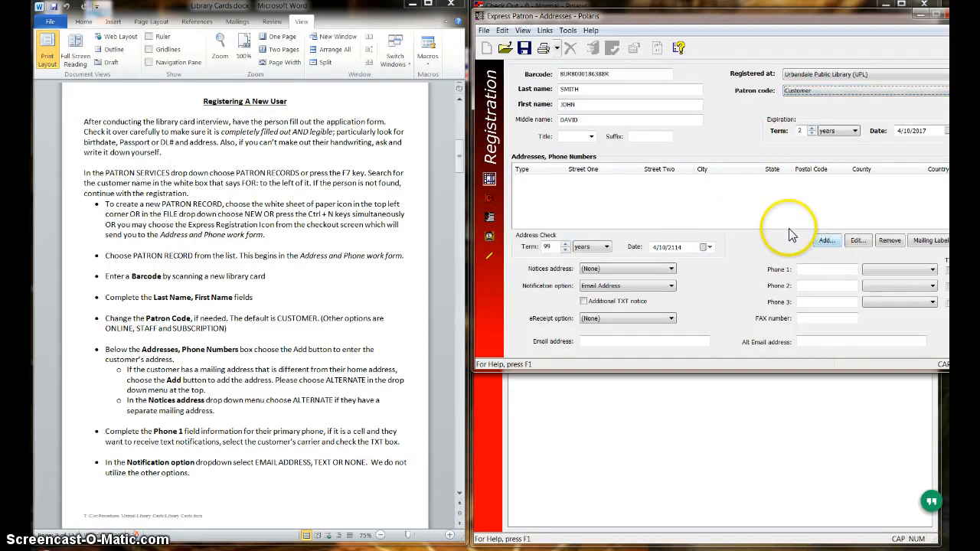
# Add the patron's home address by entering the postal code and the street address with unit number.
pyautogui.click(832, 242)
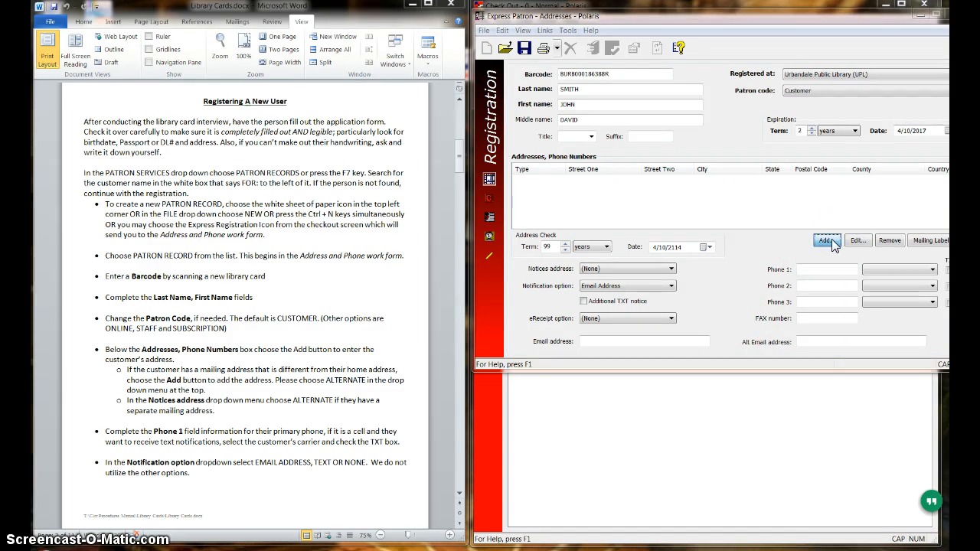
pyautogui.click(832, 241)
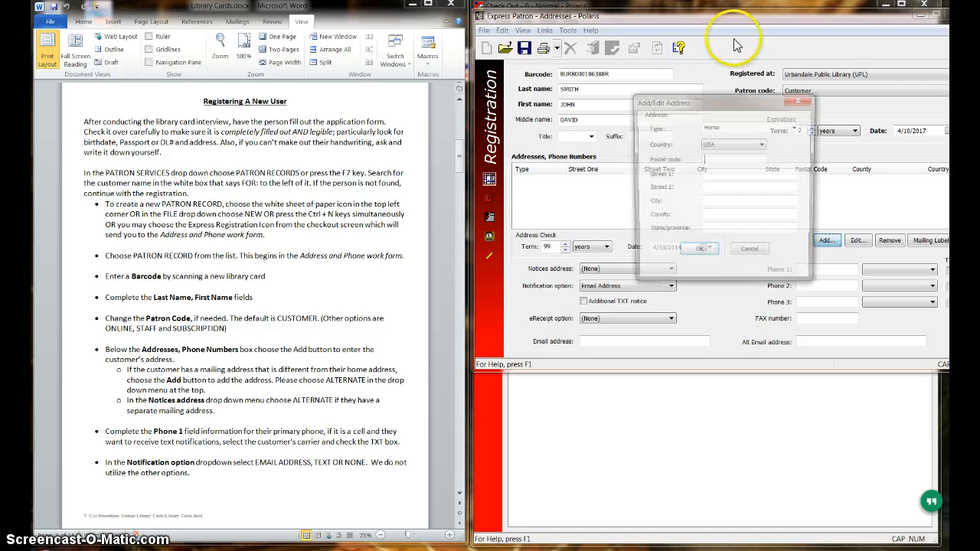
pyautogui.click(756, 156)
pyautogui.write('50310')
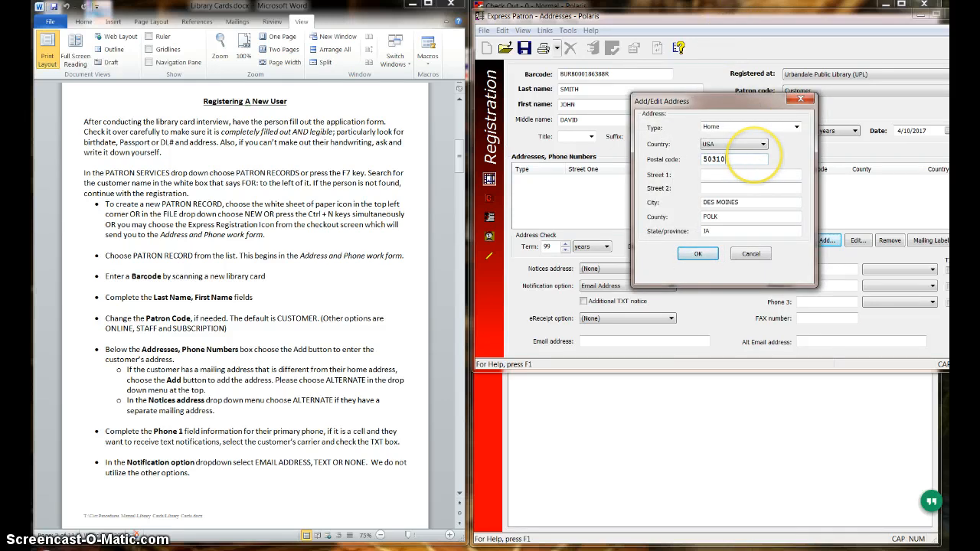
pyautogui.write('123')
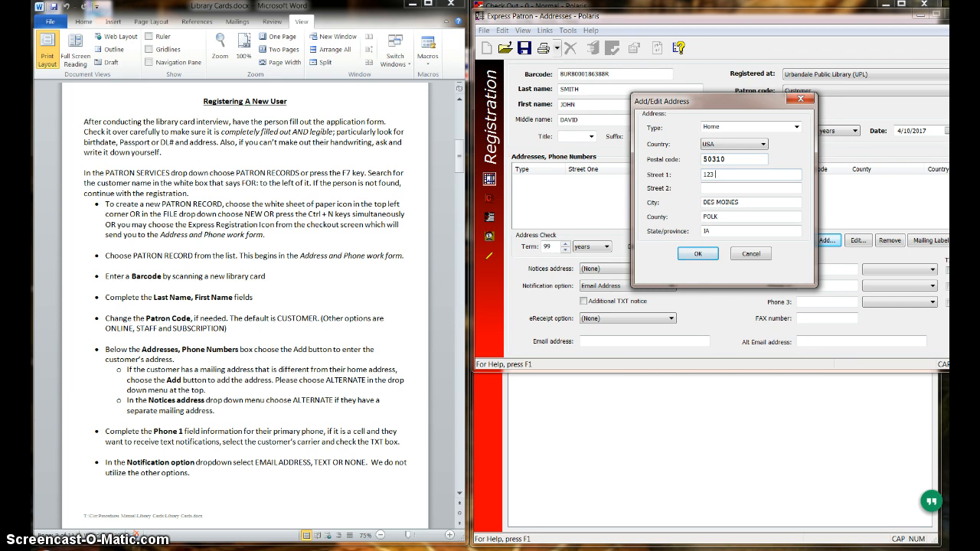
pyautogui.write(' MOCKINGBIRD LANE #12')
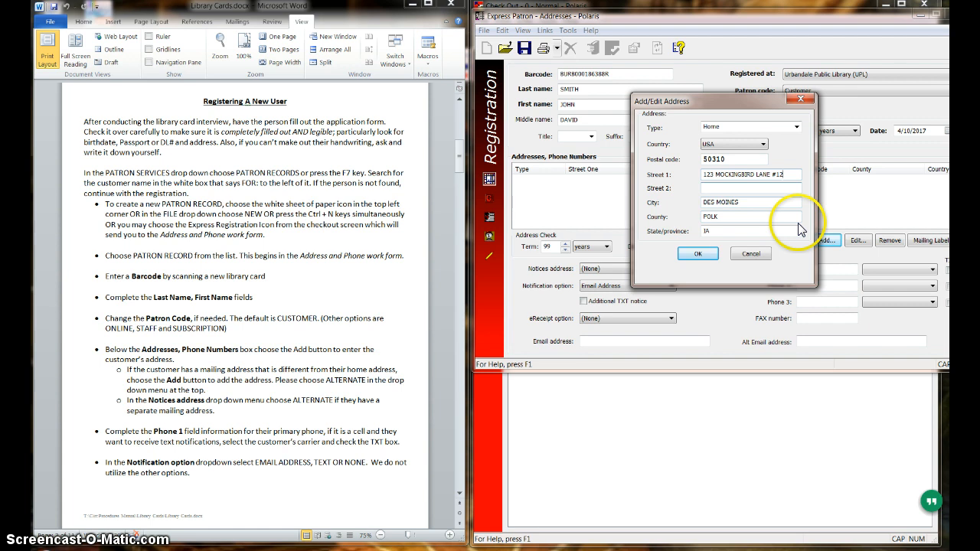
pyautogui.click(703, 255)
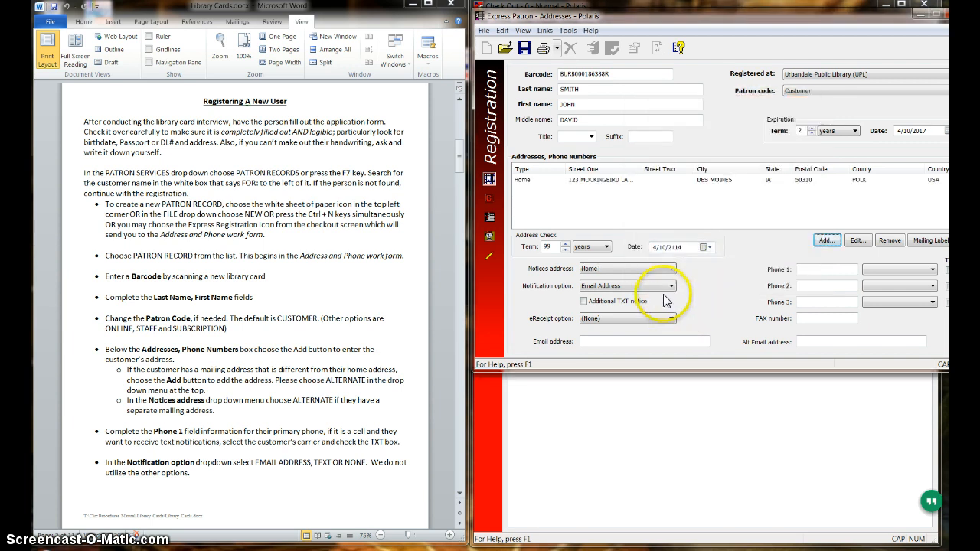
# Try the additional TXT notice setting and switch the notification option to TXT Messaging.
pyautogui.click(658, 319)
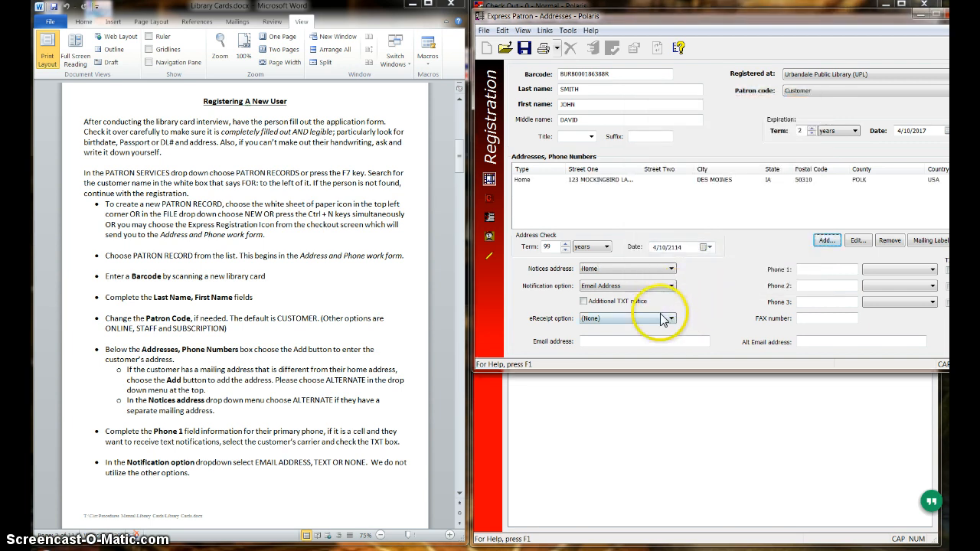
pyautogui.click(617, 288)
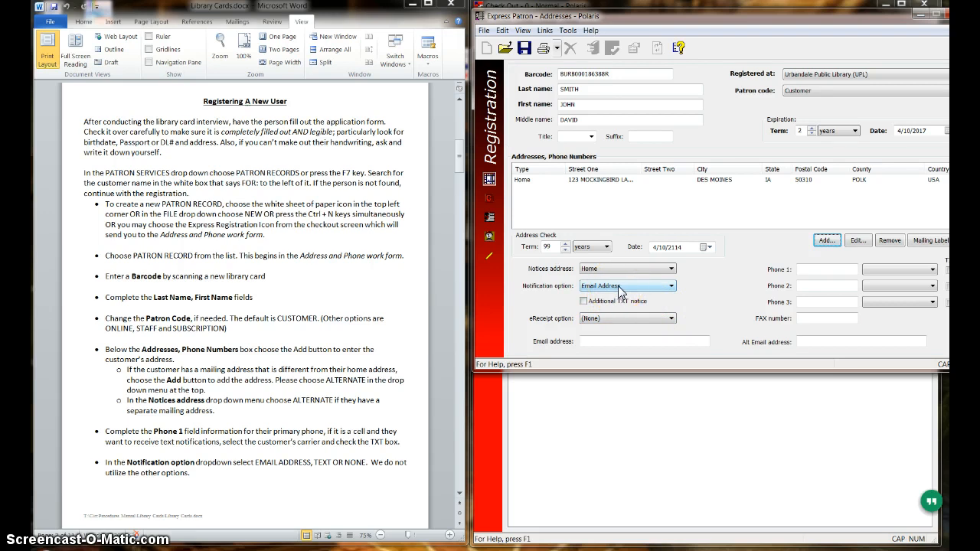
pyautogui.click(676, 286)
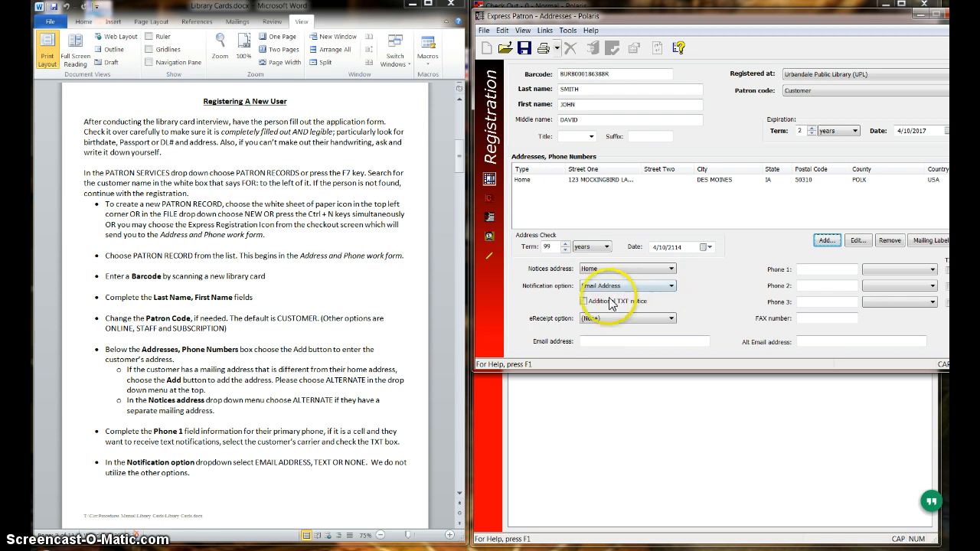
pyautogui.click(584, 302)
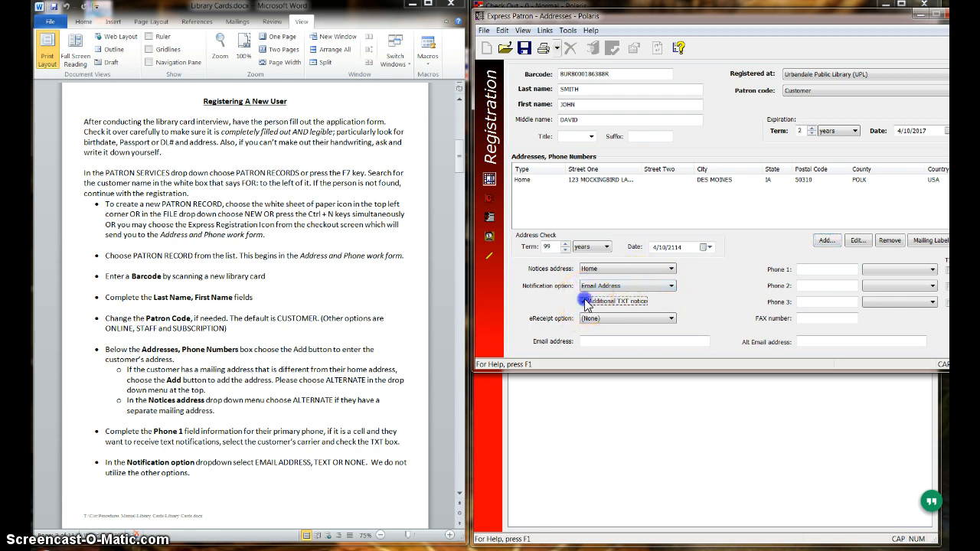
pyautogui.click(654, 286)
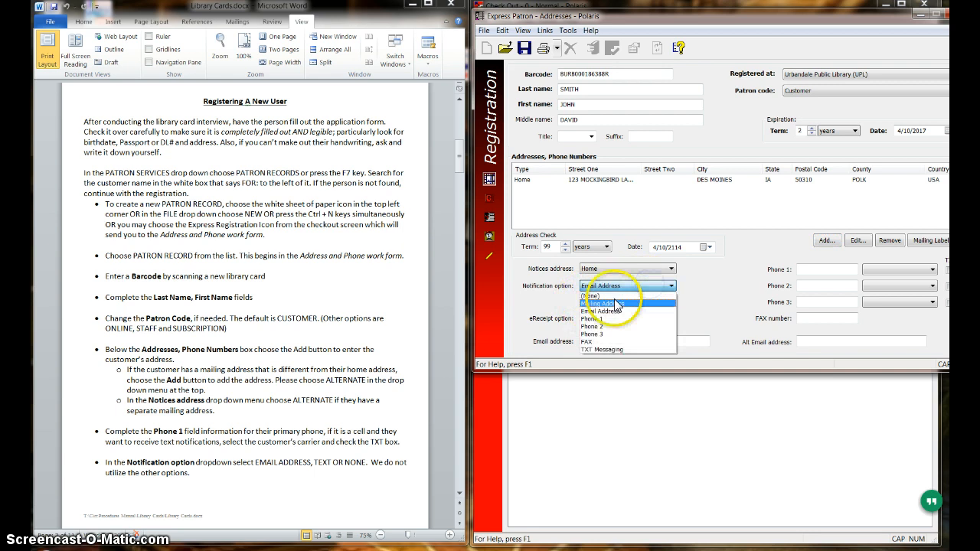
pyautogui.click(612, 349)
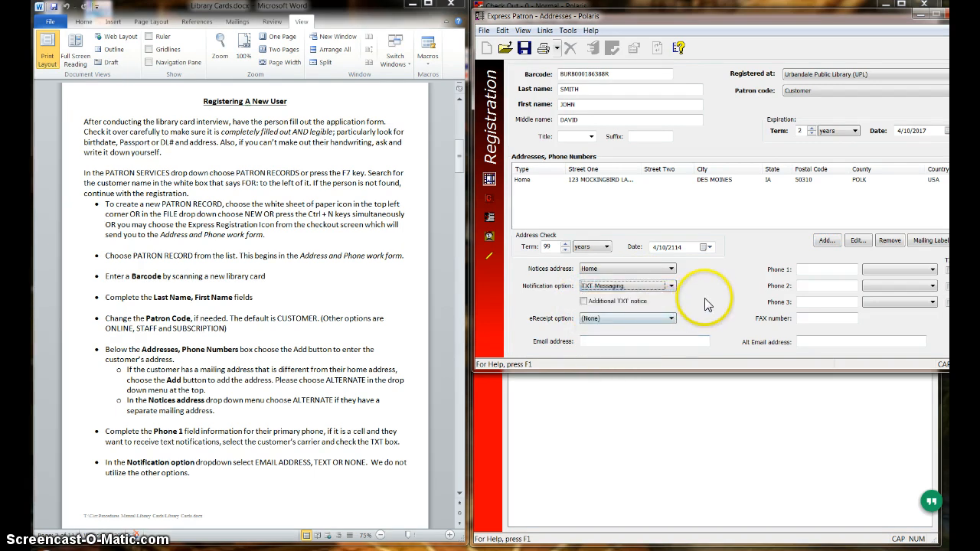
# Try Mailing Address as the notification option, and set it back to Email Address.
pyautogui.click(671, 286)
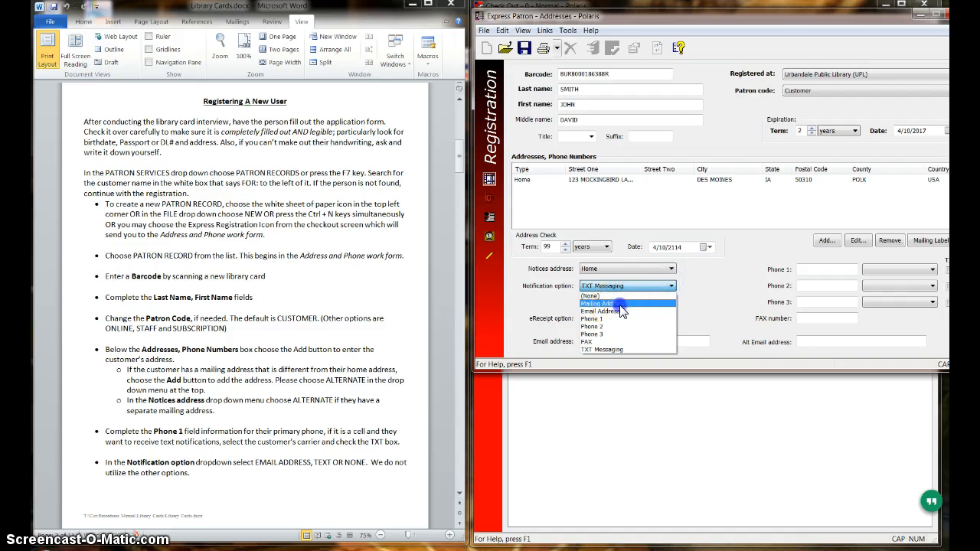
pyautogui.click(613, 303)
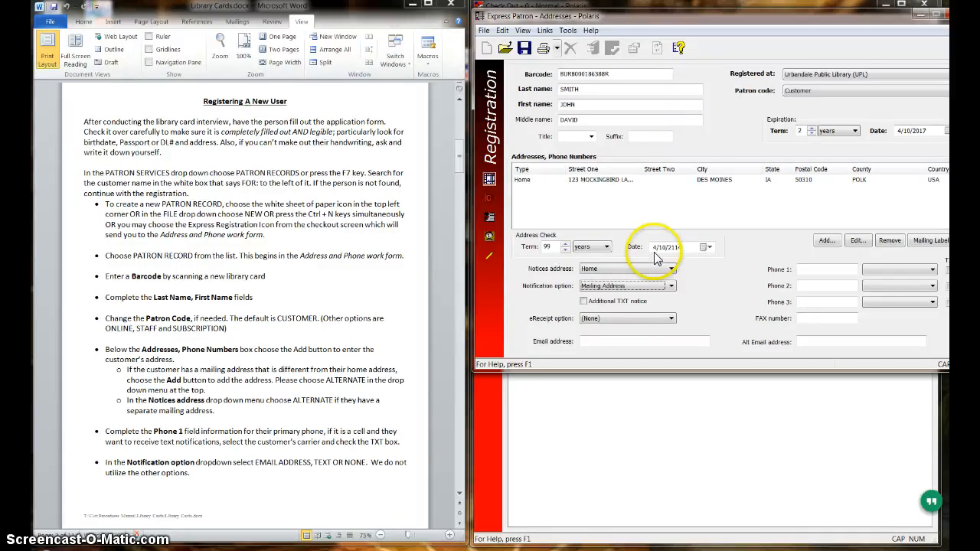
pyautogui.click(663, 286)
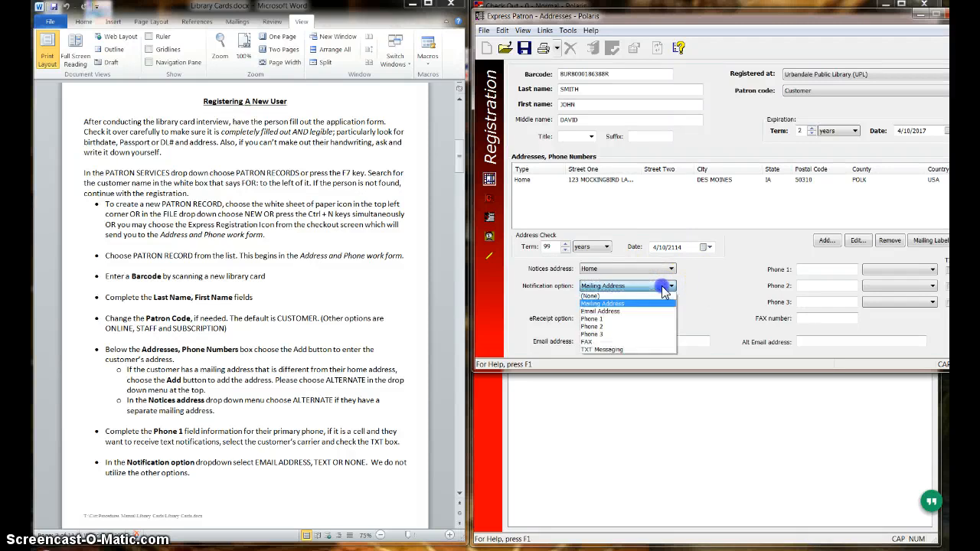
pyautogui.click(623, 311)
# Set the eReceipt option to Email Address and enter the patron's e-mail address.
pyautogui.click(622, 325)
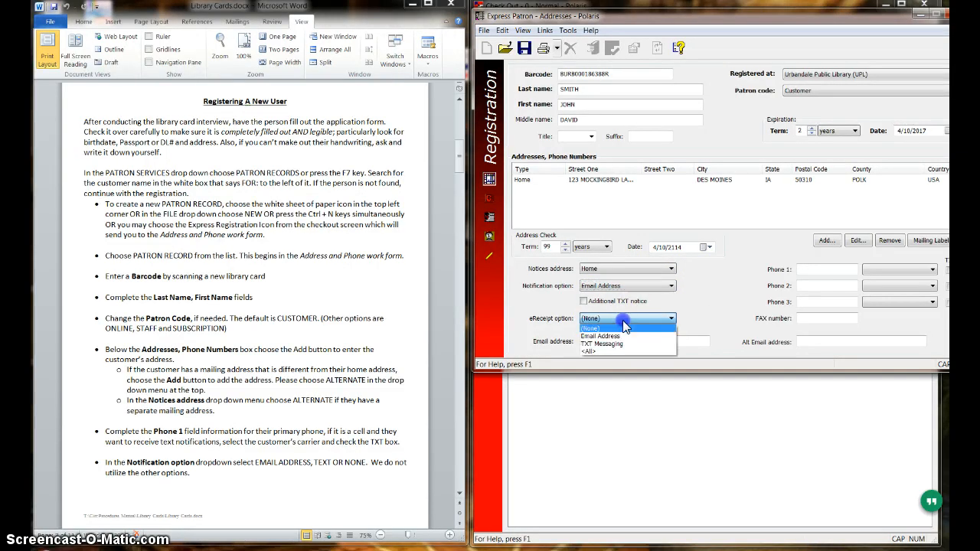
pyautogui.click(617, 336)
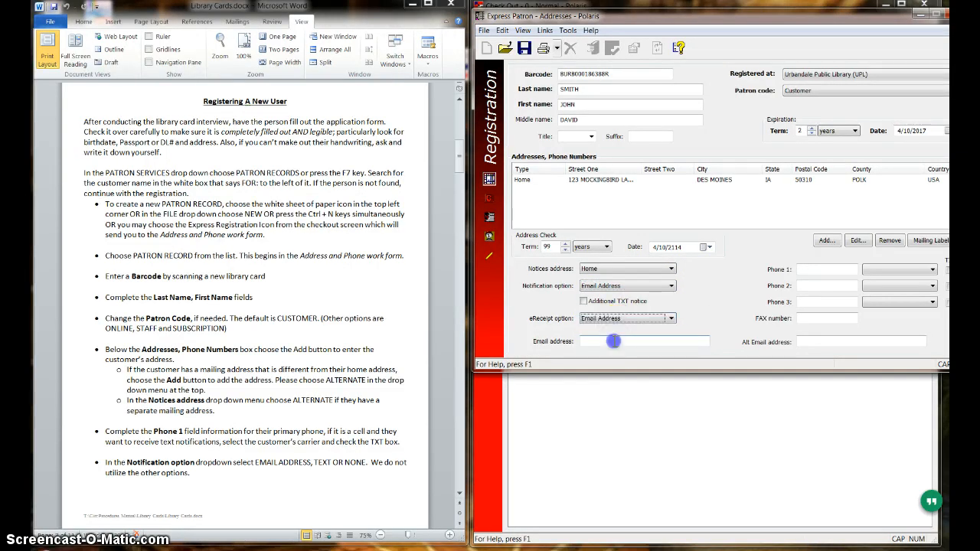
pyautogui.click(615, 341)
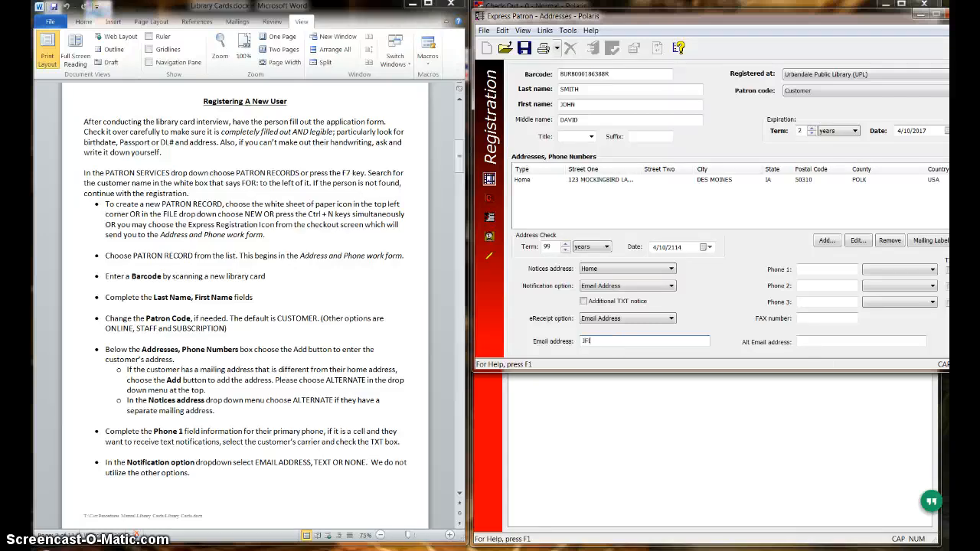
pyautogui.write('INCH')
pyautogui.press('BackSpace')
pyautogui.press('BackSpace')
pyautogui.press('BackSpace')
pyautogui.press('BackSpace')
pyautogui.press('BackSpace')
# Enter the patron's primary phone number as Phone 1.
pyautogui.click(822, 267)
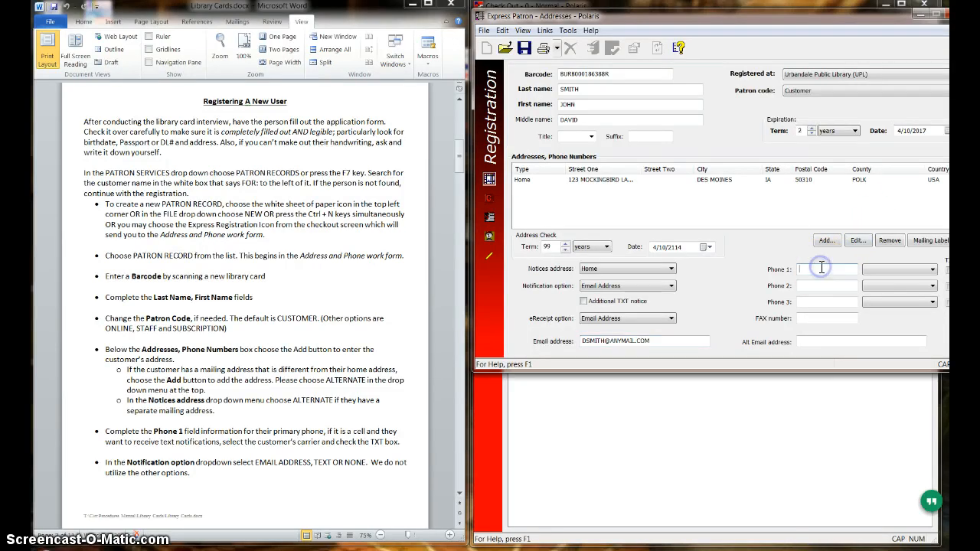
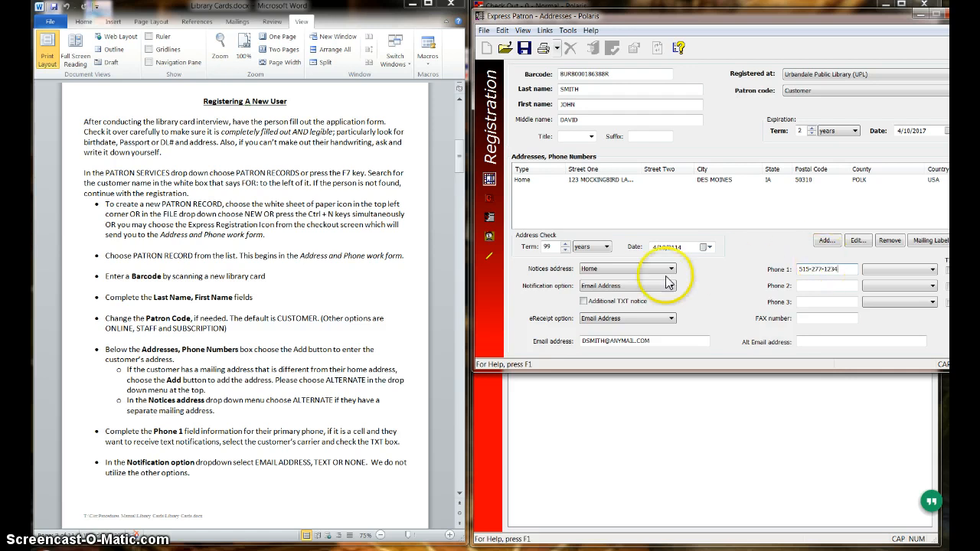
# Enable the additional TXT notice and set Phone 1 to receive texts with Sprint as its carrier.
pyautogui.click(584, 302)
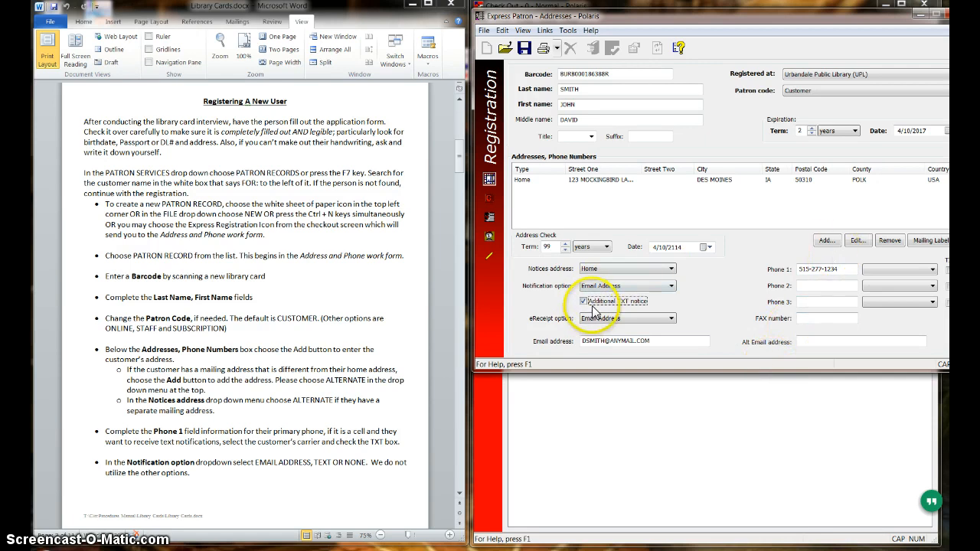
pyautogui.click(899, 271)
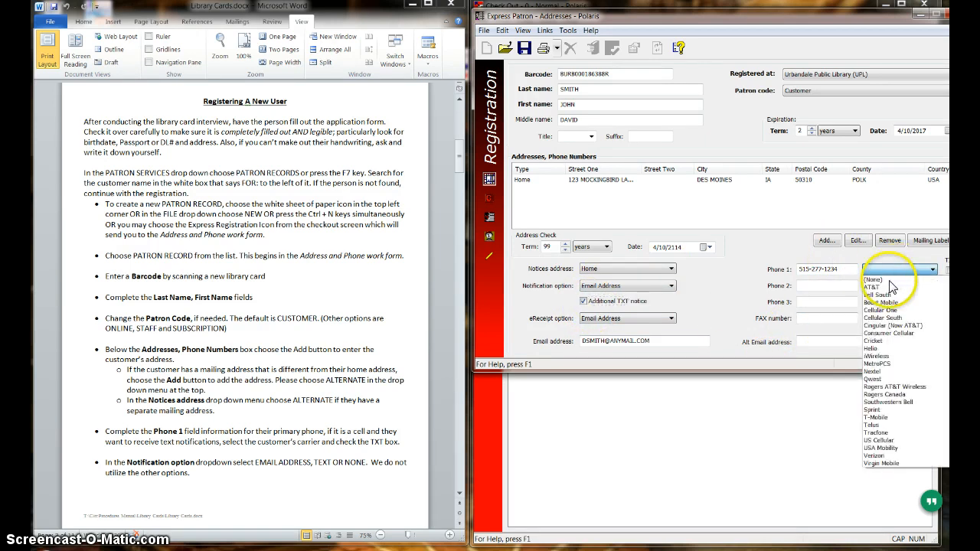
pyautogui.click(881, 408)
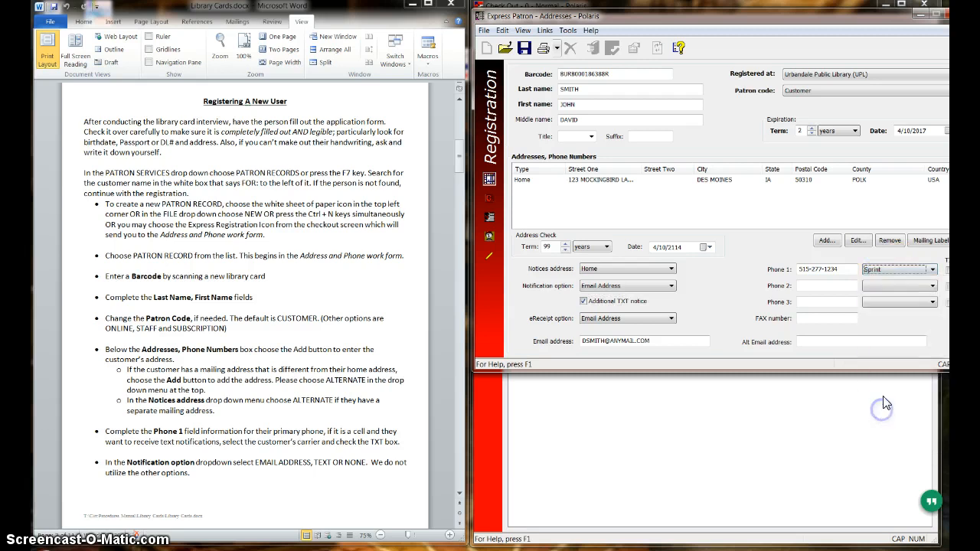
pyautogui.click(948, 271)
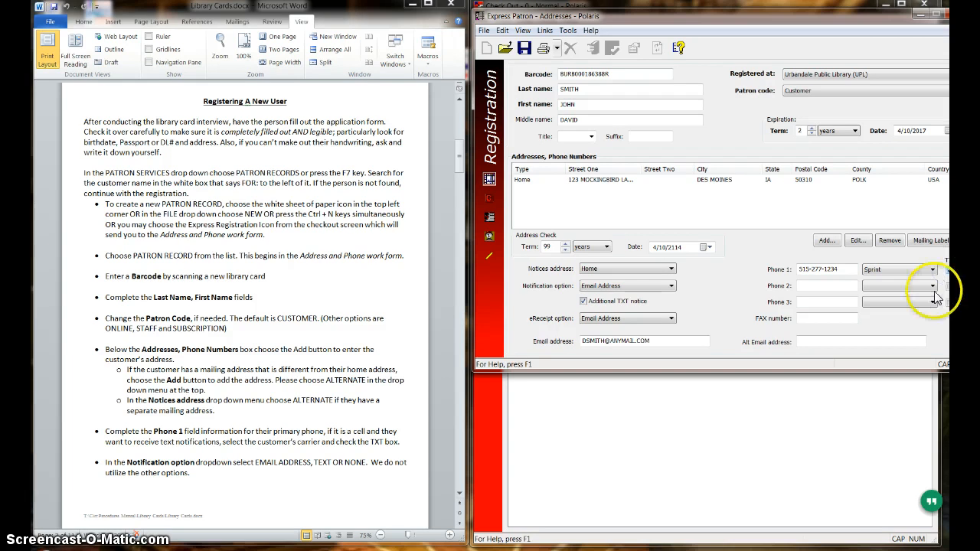
pyautogui.moveTo(803, 18); pyautogui.dragTo(793, 17)
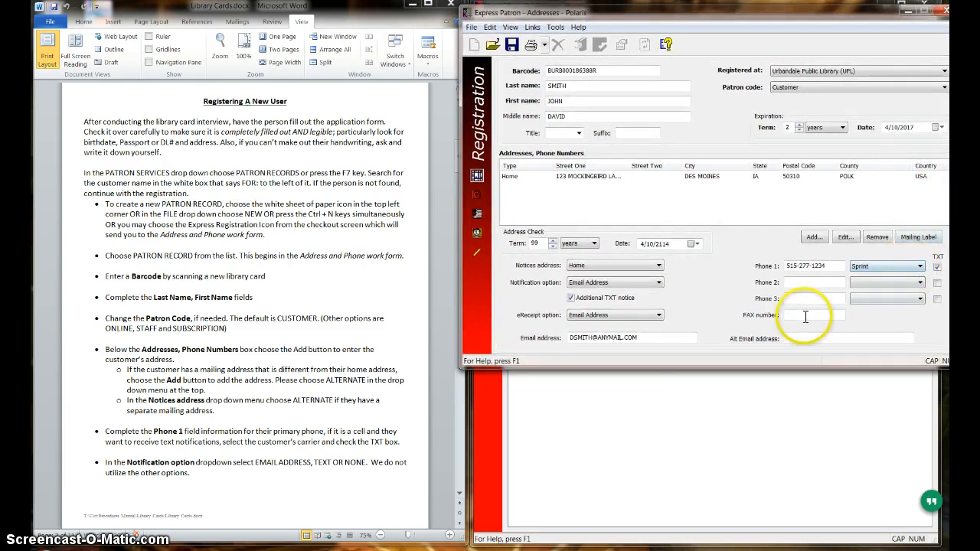
# View the General page of the patron registration and return to the Addresses page.
pyautogui.click(478, 194)
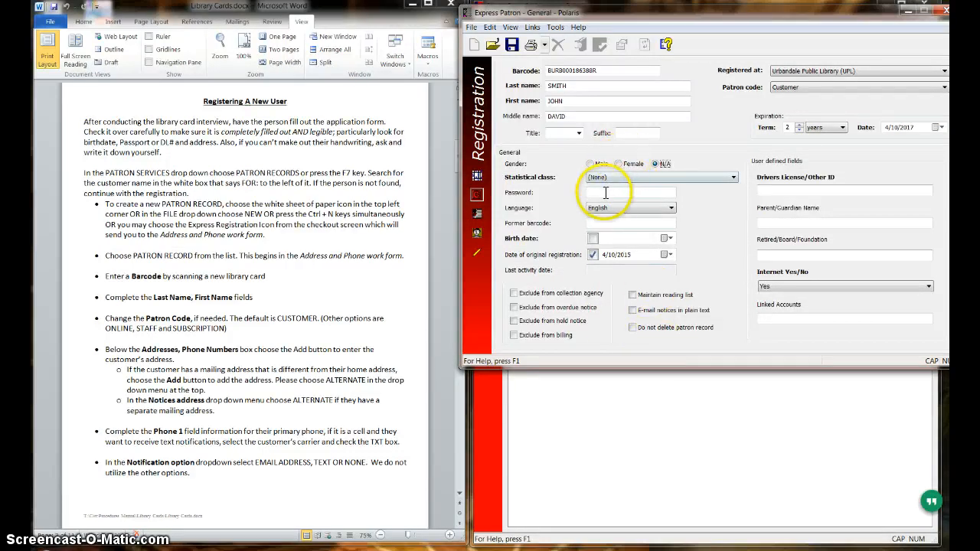
pyautogui.click(477, 177)
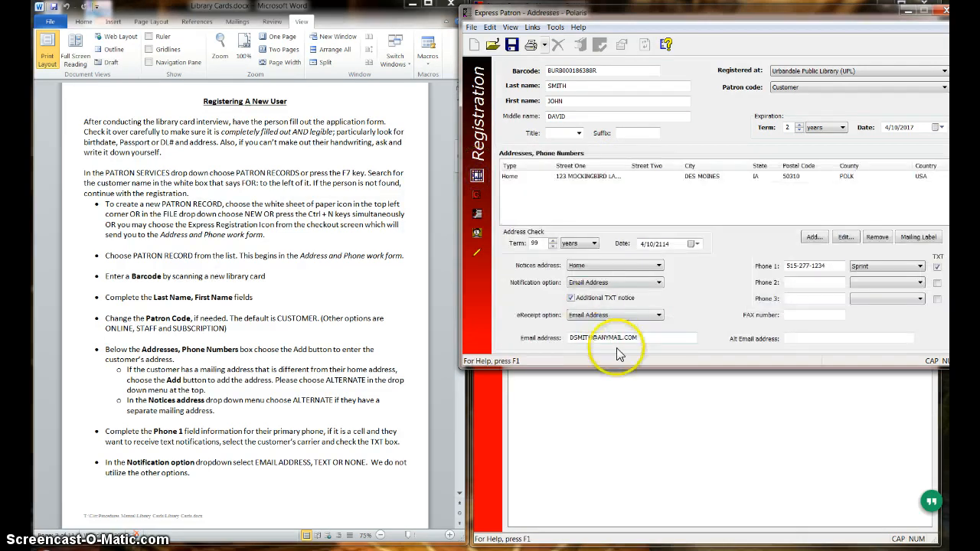
# Copy the last four digits of Phone 1 and paste them as the patron's password on the General page.
pyautogui.moveTo(836, 265); pyautogui.dragTo(812, 265)
pyautogui.rightClick(802, 266)
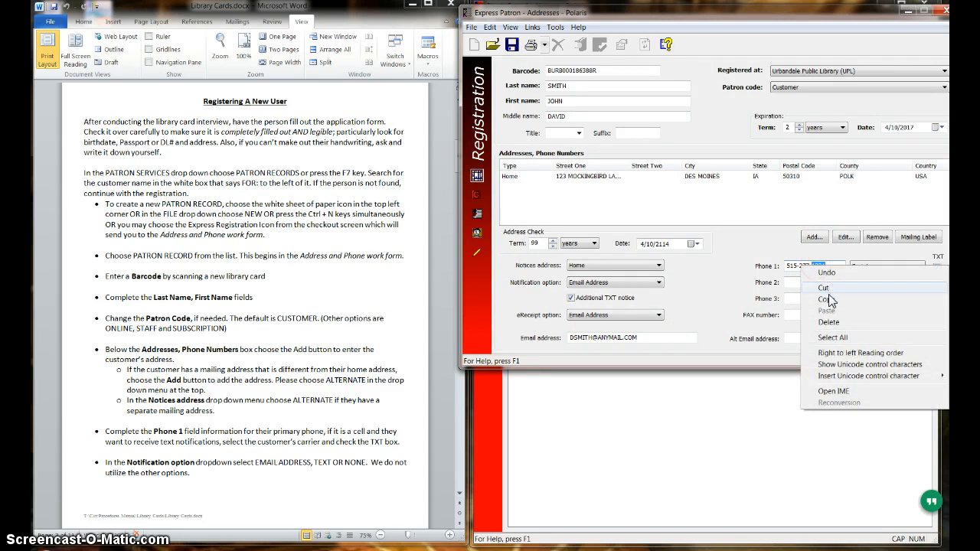
pyautogui.click(827, 300)
pyautogui.click(477, 195)
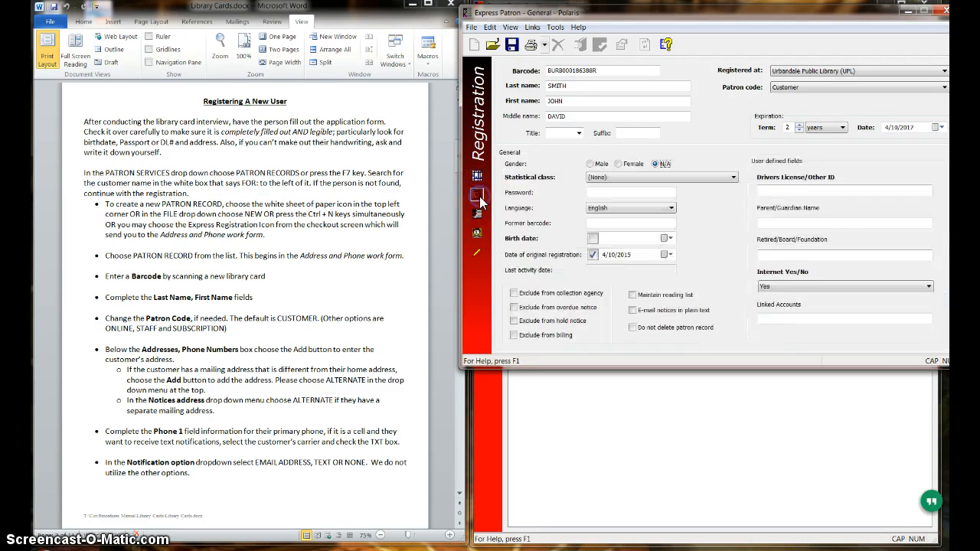
pyautogui.rightClick(615, 192)
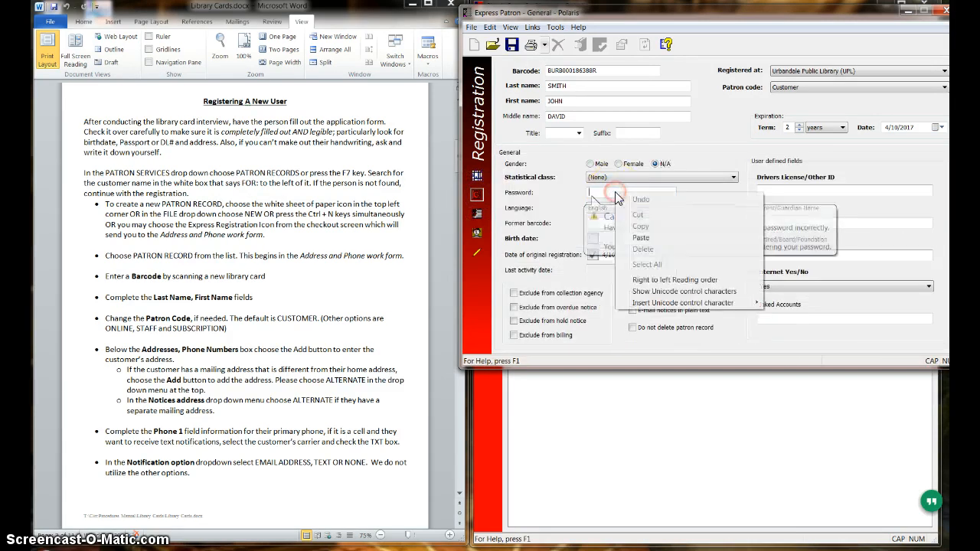
pyautogui.click(641, 237)
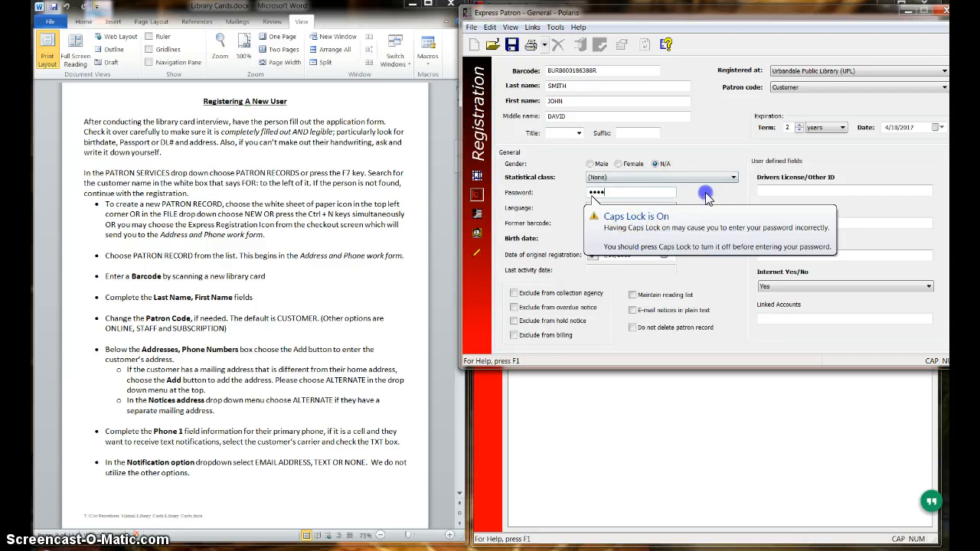
pyautogui.click(679, 199)
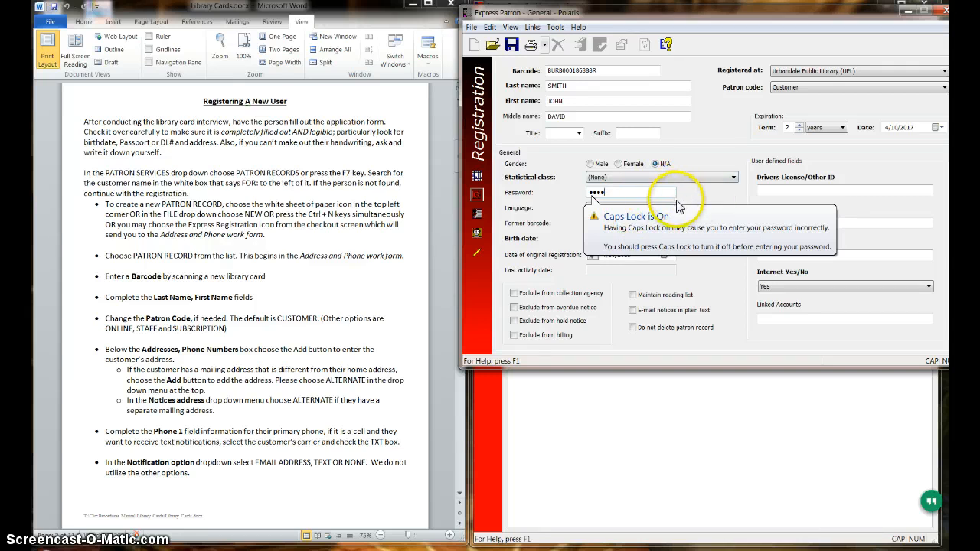
pyautogui.press('Tab')
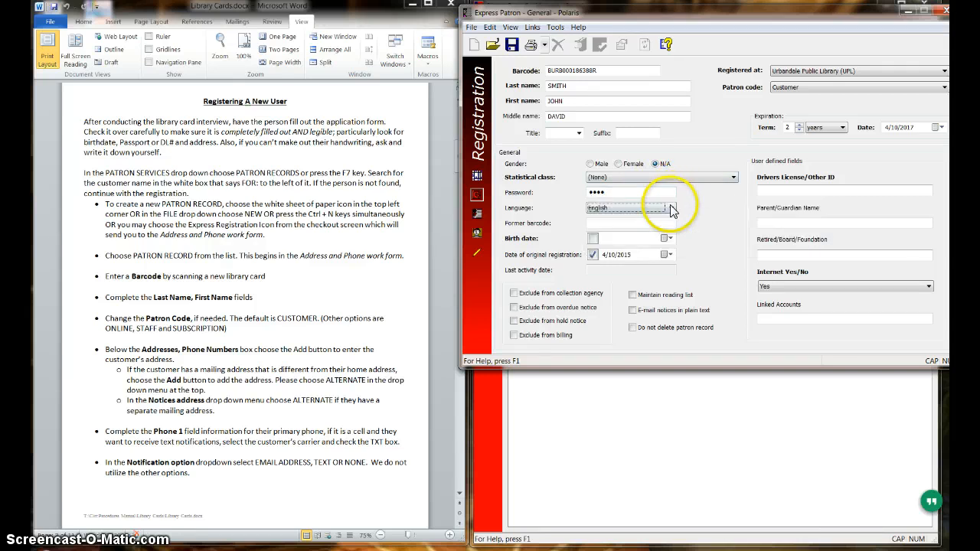
# Enable the birth date on the General page and enter the patron's day and year of birth.
pyautogui.click(594, 239)
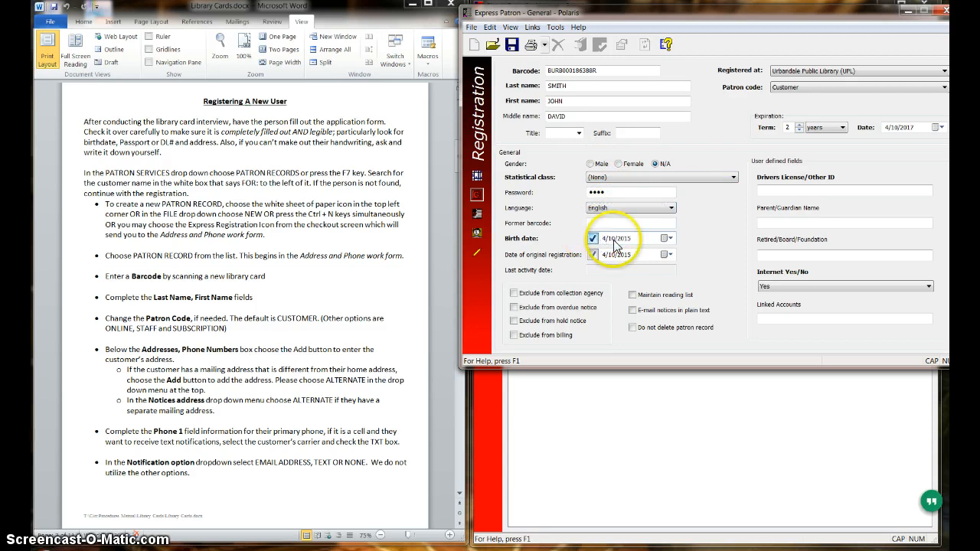
pyautogui.click(613, 240)
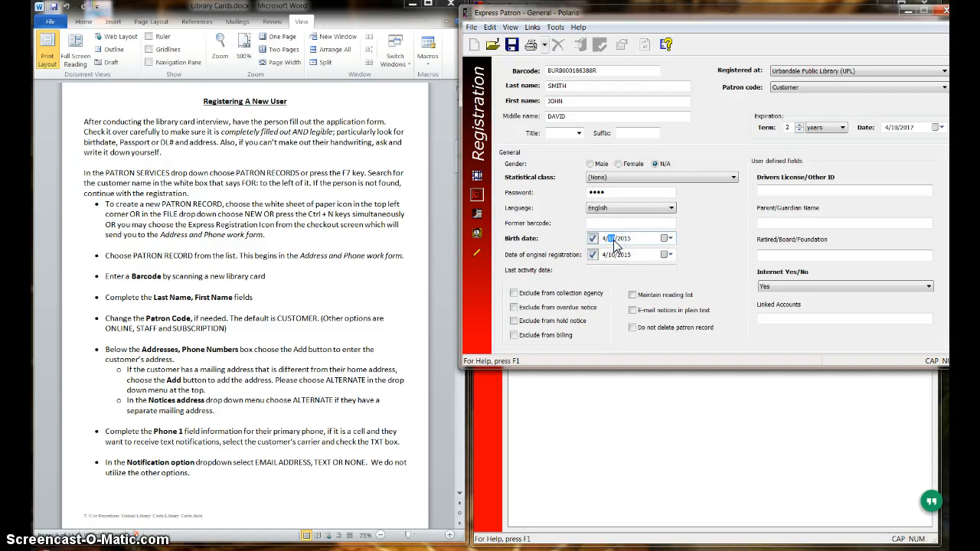
pyautogui.write('2')
pyautogui.click(665, 239)
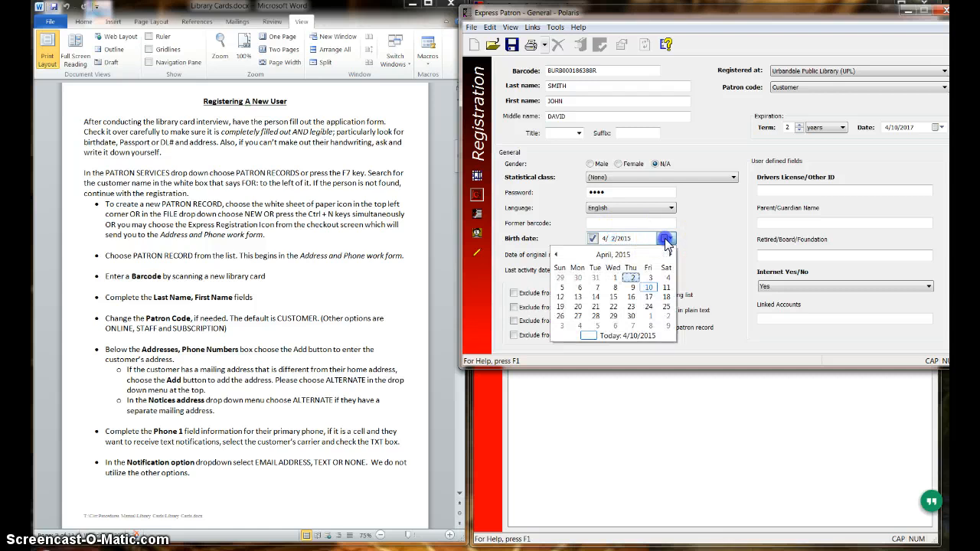
pyautogui.click(667, 240)
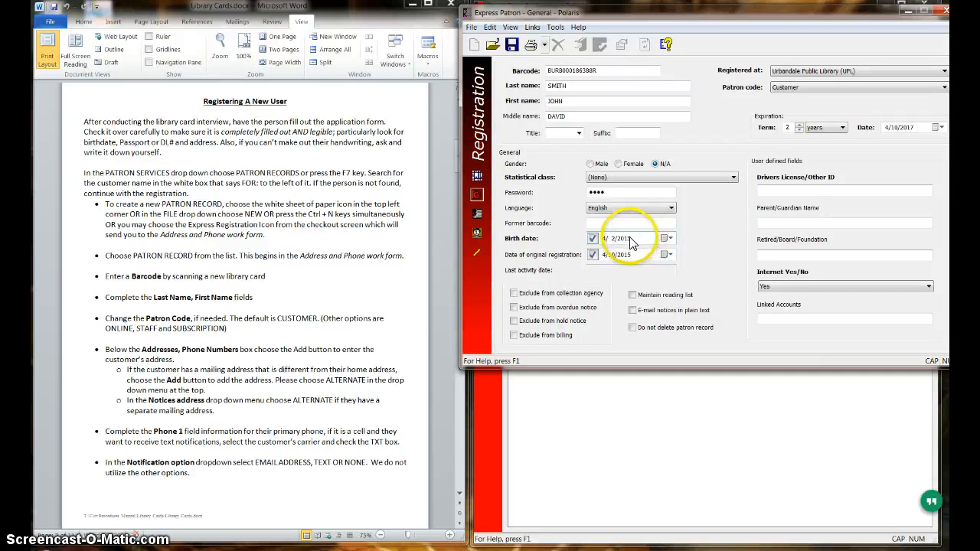
pyautogui.click(626, 238)
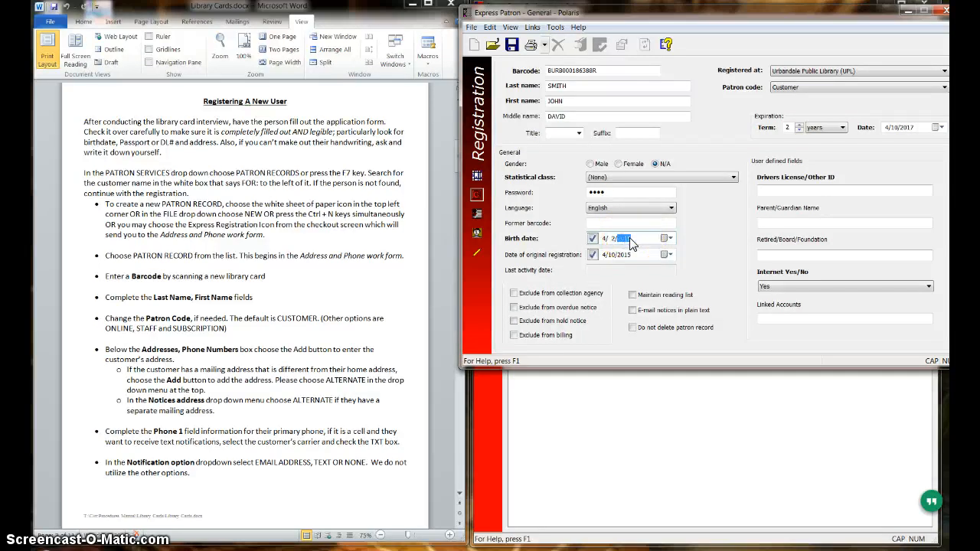
pyautogui.write('1967')
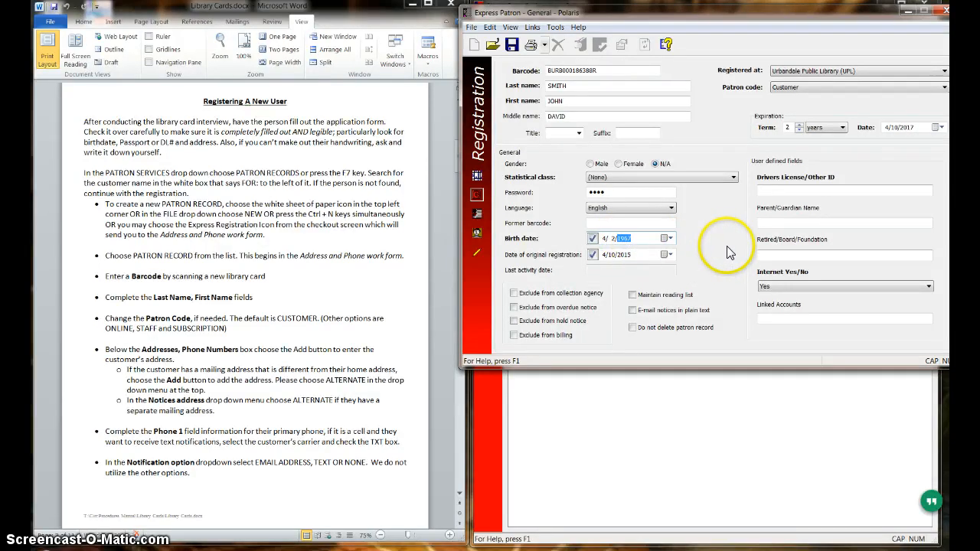
# Enter the patron's driver's license number in the Drivers License/Other ID field.
pyautogui.click(782, 191)
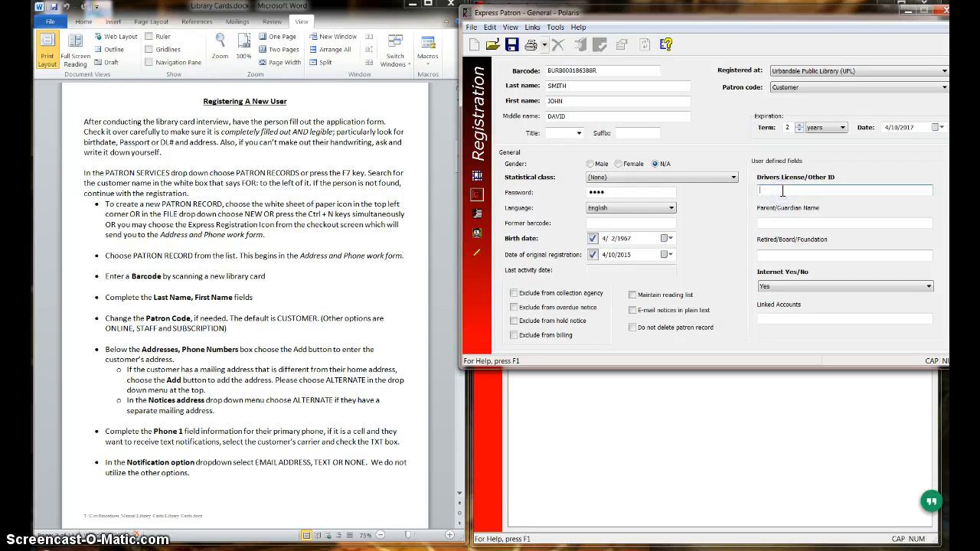
pyautogui.write('1234567AA999')
# Try MILITARY as the note after the patron's ID number and replace it with the abbreviation MN.
pyautogui.click(775, 221)
pyautogui.press('BackSpace')
pyautogui.press('BackSpace')
pyautogui.press('BackSpace')
pyautogui.write('MILITRA')
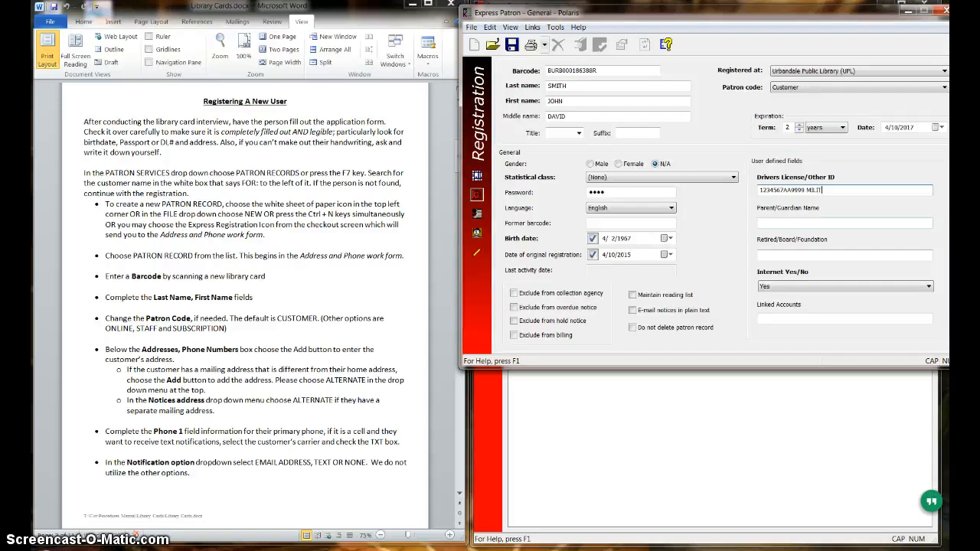
pyautogui.press('BackSpace')
pyautogui.press('BackSpace')
pyautogui.press('BackSpace')
pyautogui.write('ARY')
pyautogui.press('BackSpace')
pyautogui.press('BackSpace')
pyautogui.press('BackSpace')
pyautogui.press('BackSpace')
pyautogui.press('BackSpace')
pyautogui.press('BackSpace')
pyautogui.press('BackSpace')
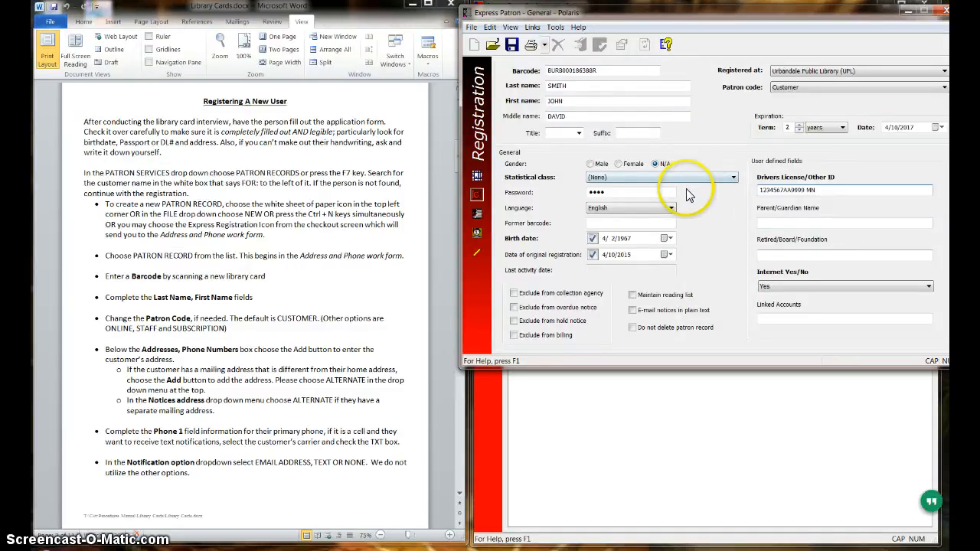
# Set the patron's statistical class to DESMOINES and save the registration.
pyautogui.click(617, 178)
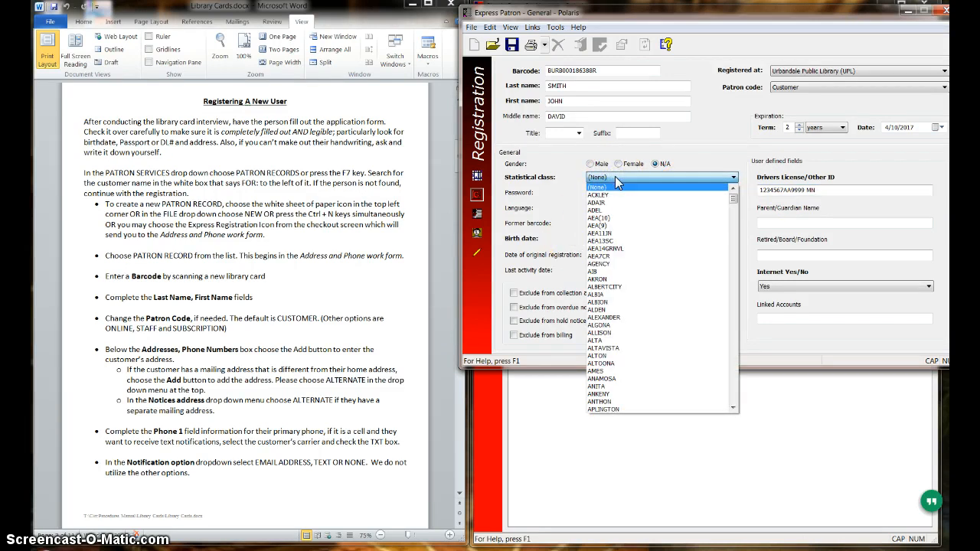
pyautogui.write('des')
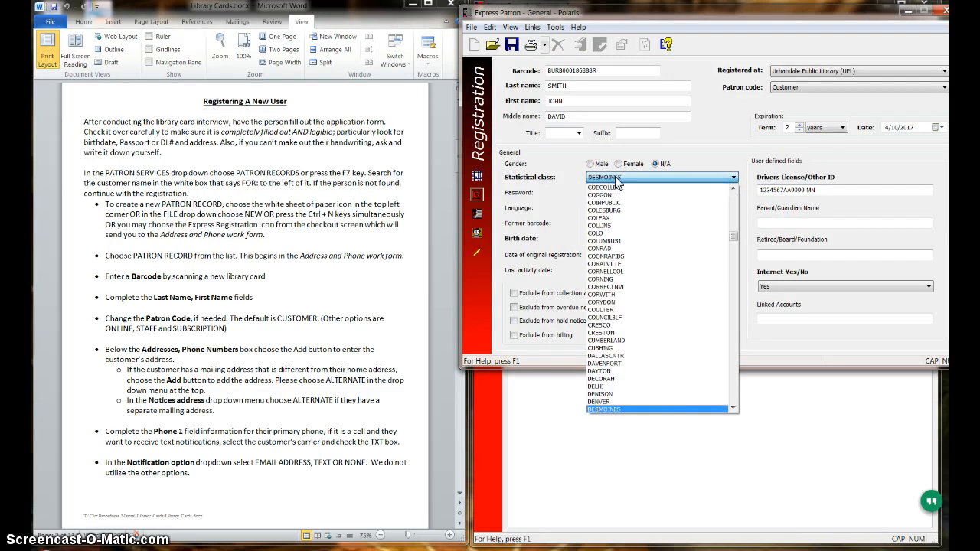
pyautogui.press('Tab')
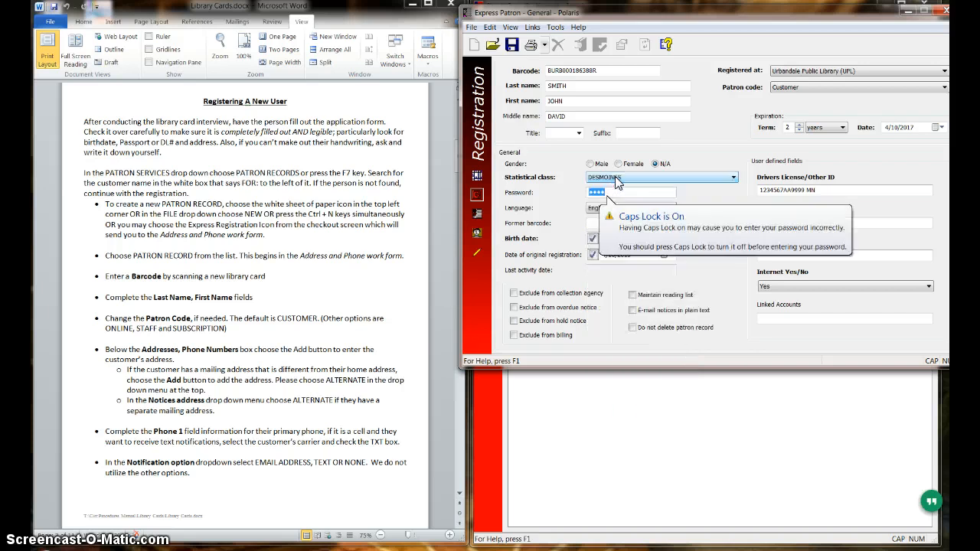
pyautogui.click(512, 44)
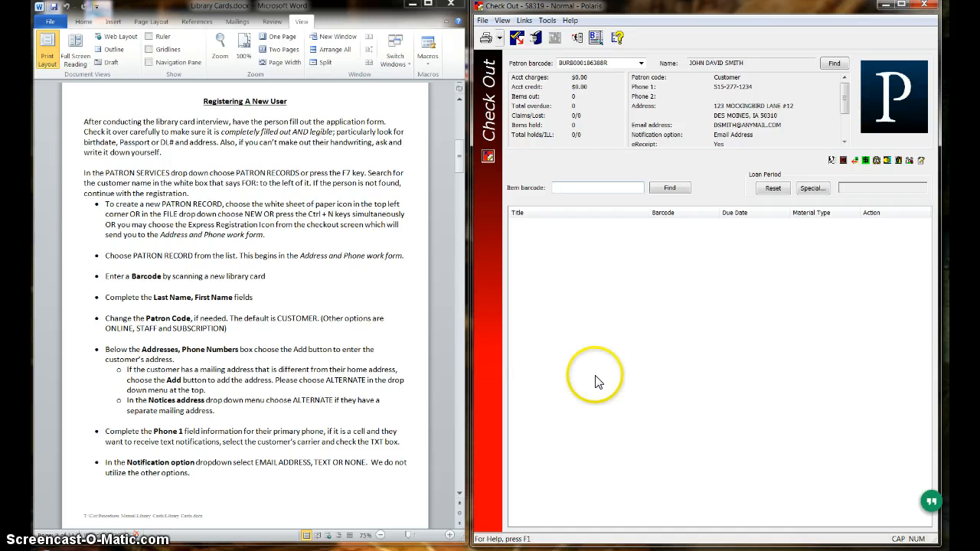
# Clear the current patron from Check Out and load the new account by entering the patron's library card barcode.
pyautogui.moveTo(458, 168); pyautogui.dragTo(453, 201)
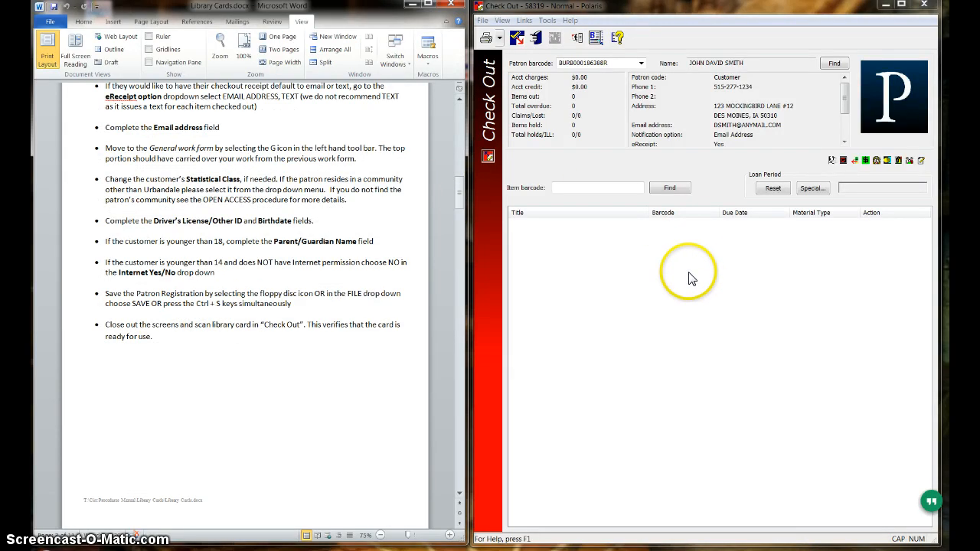
pyautogui.click(600, 190)
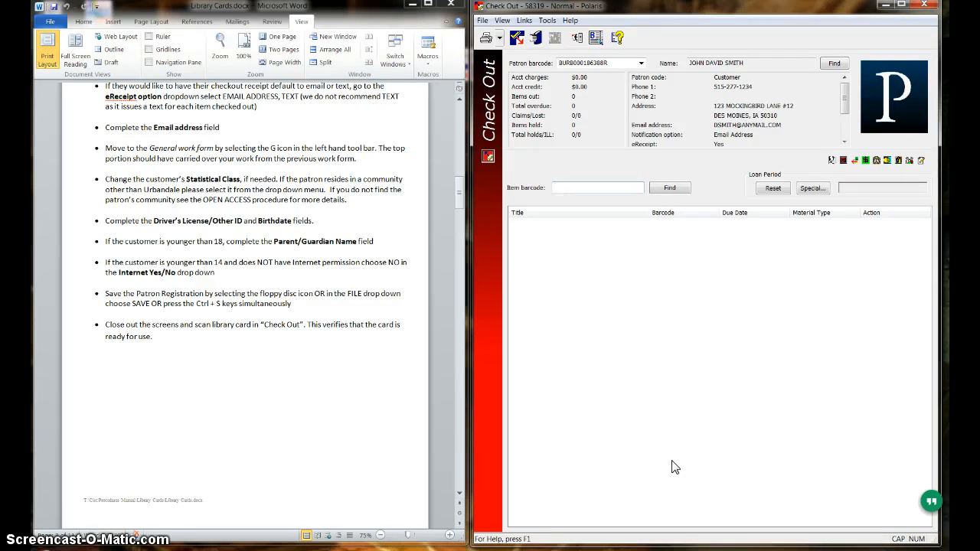
pyautogui.press('Escape')
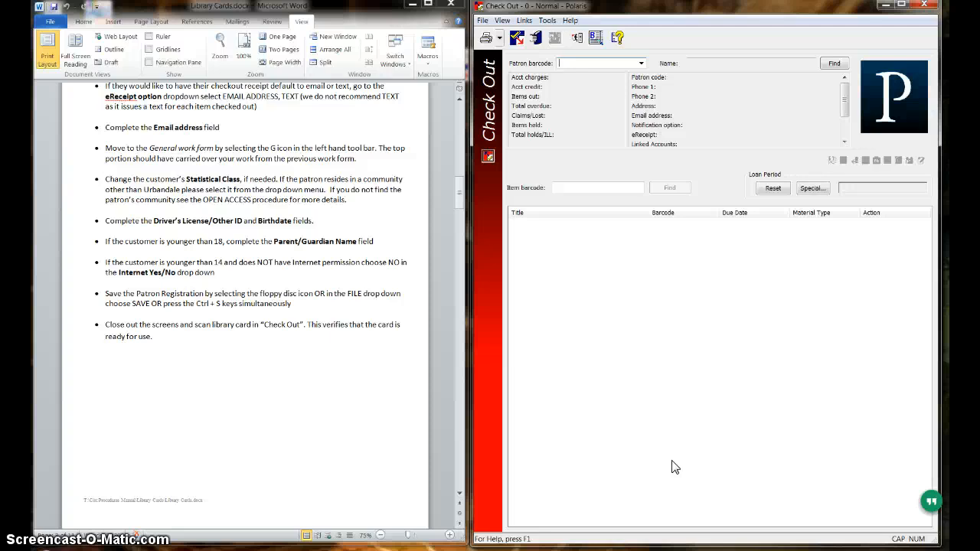
pyautogui.write('burb000186388r')
pyautogui.press('Return')
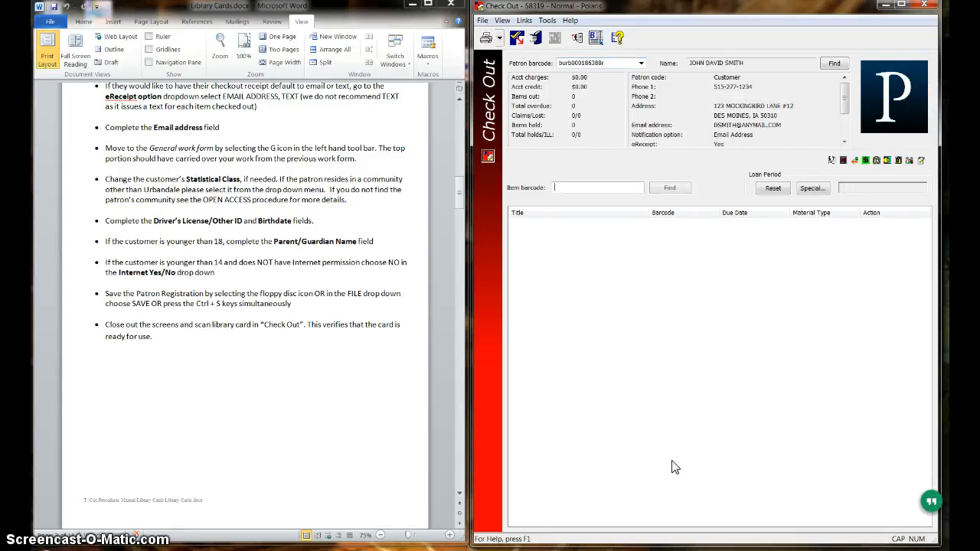
pyautogui.click(674, 458)
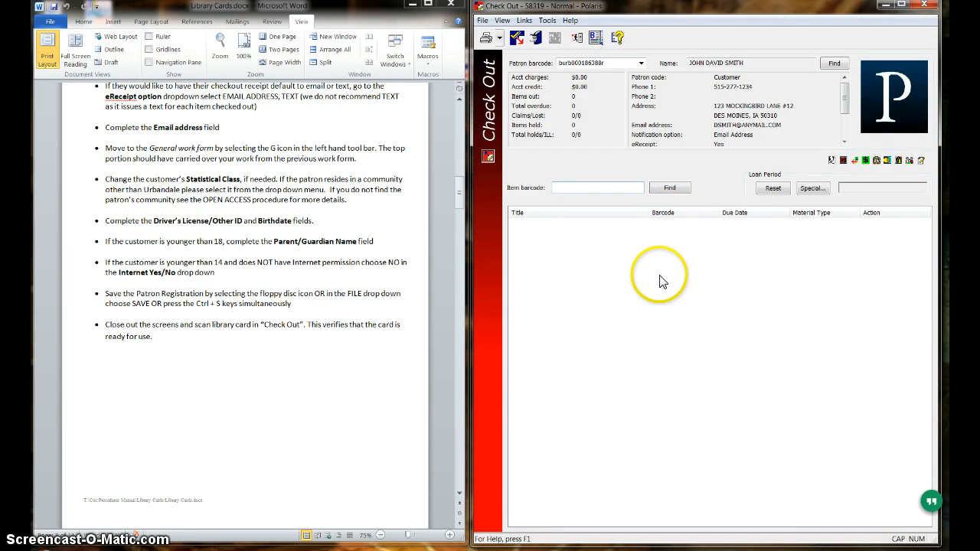
# Open the linked Patron Registration record of the patron loaded in Check Out.
pyautogui.click(524, 20)
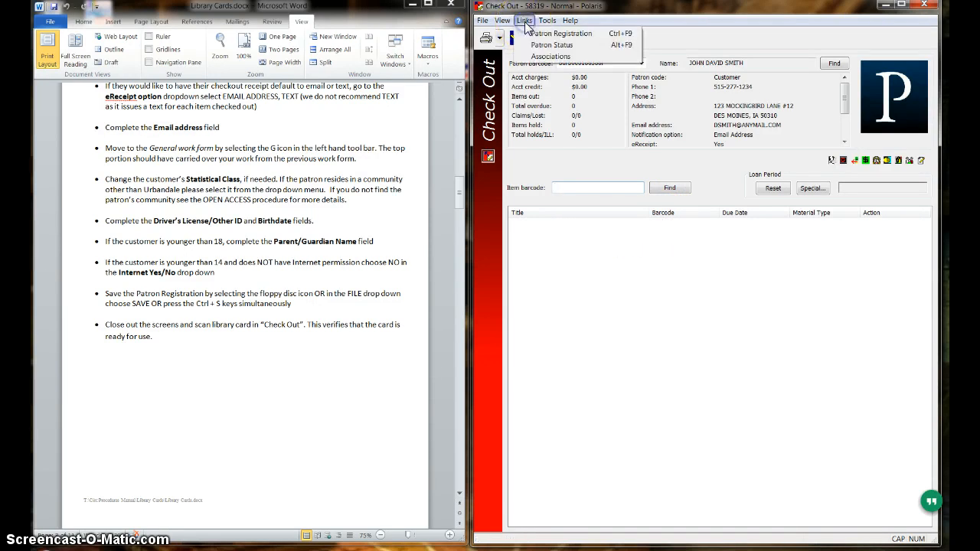
pyautogui.click(538, 34)
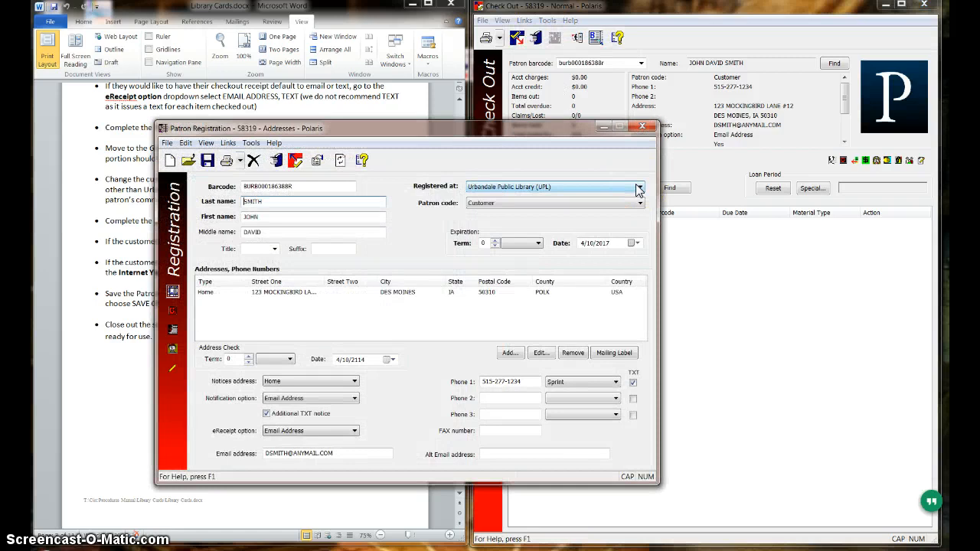
pyautogui.click(580, 202)
# View the Patron Photo page, open its picture editor to examine the camera options, and close the editor.
pyautogui.click(173, 349)
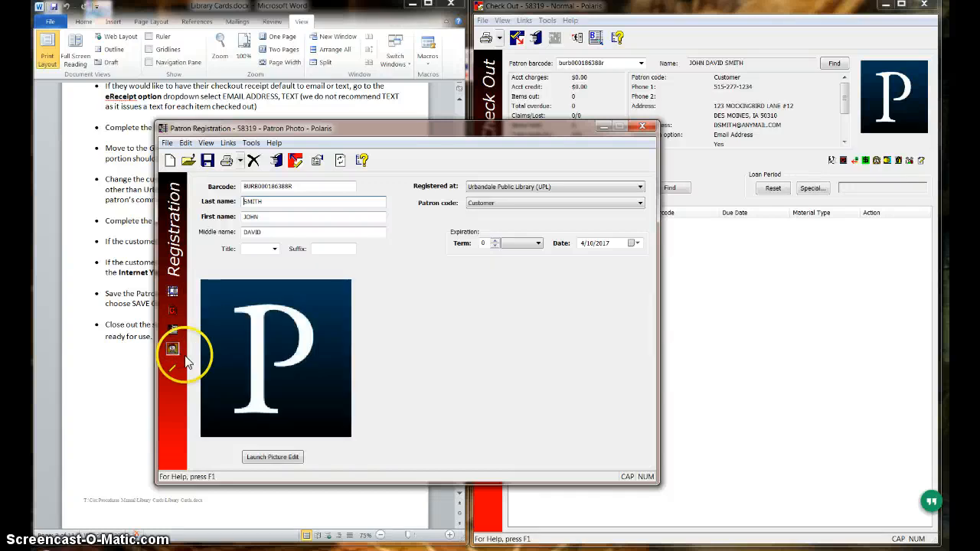
pyautogui.click(285, 458)
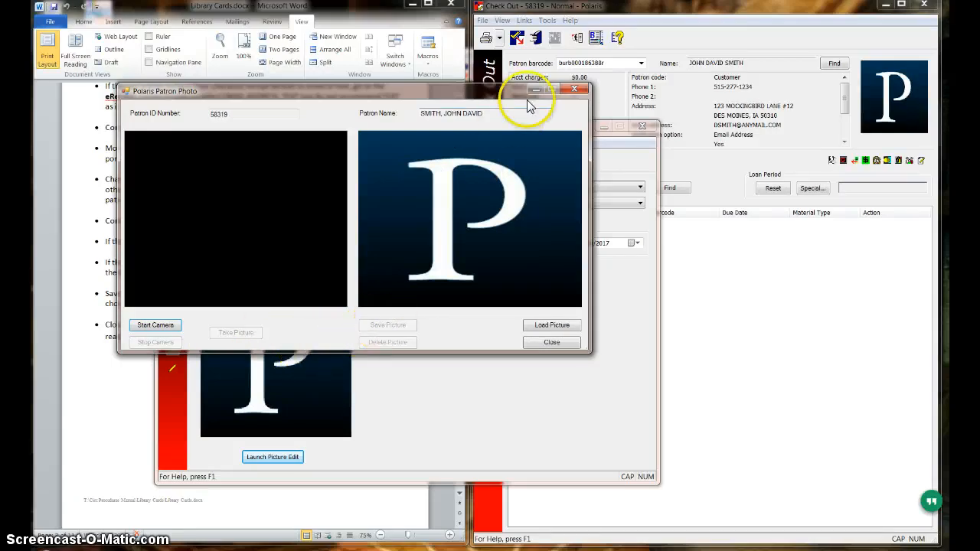
pyautogui.click(574, 90)
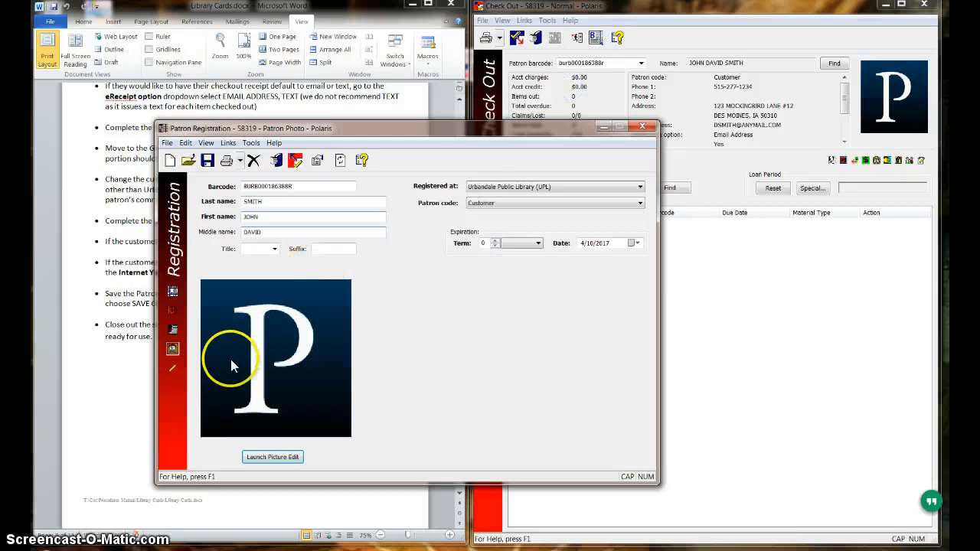
# Enter the parent's full name in the Parent/Guardian Name field on the General page of the registration record.
pyautogui.click(173, 311)
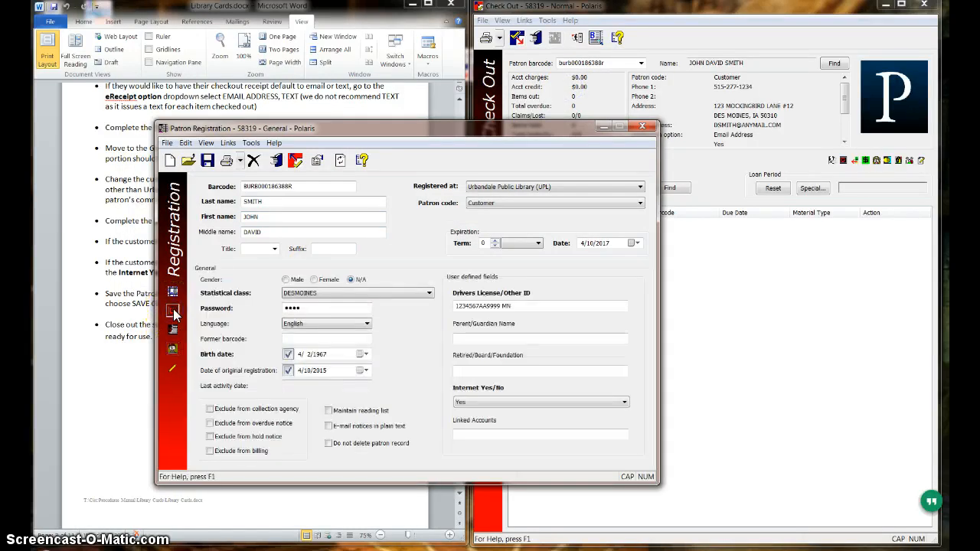
pyautogui.click(482, 338)
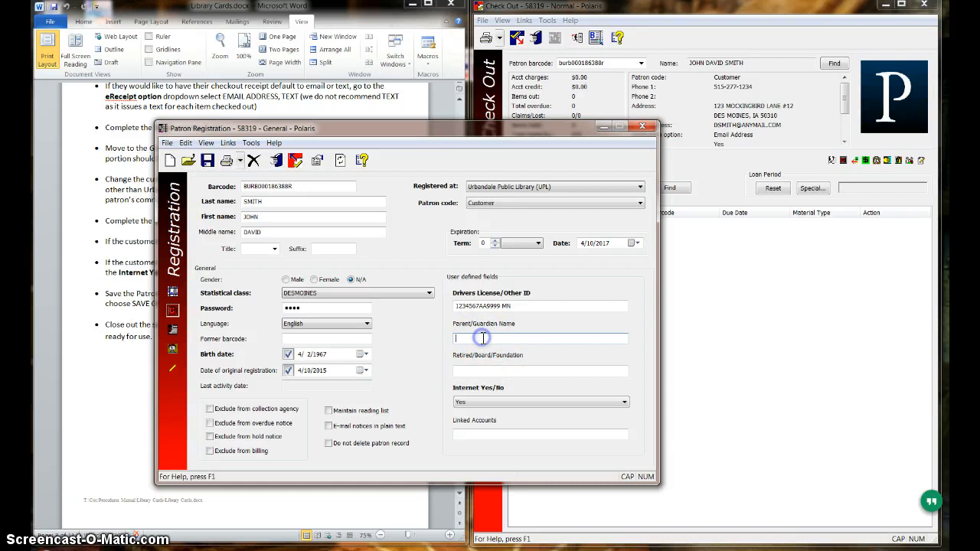
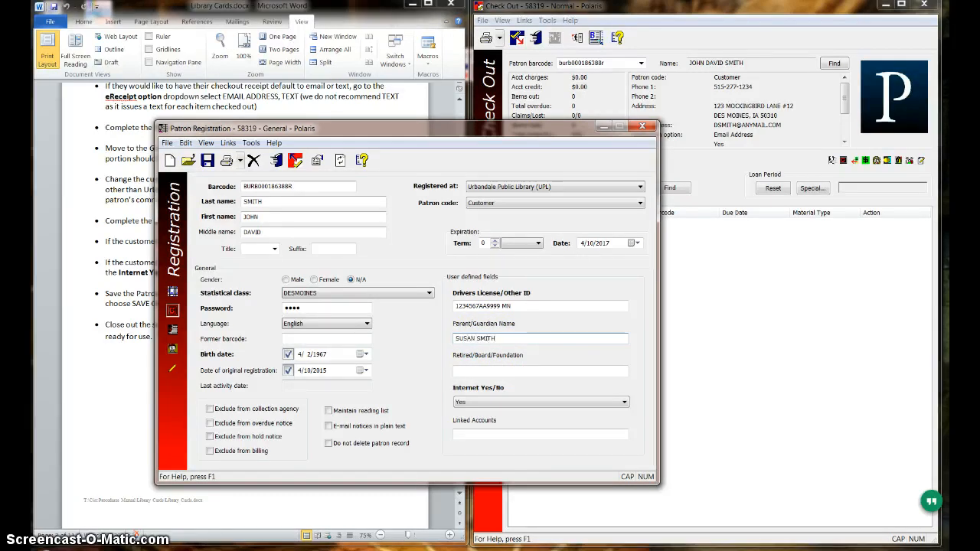
# Switch the patron's Internet permission to No and return it to Yes.
pyautogui.click(488, 402)
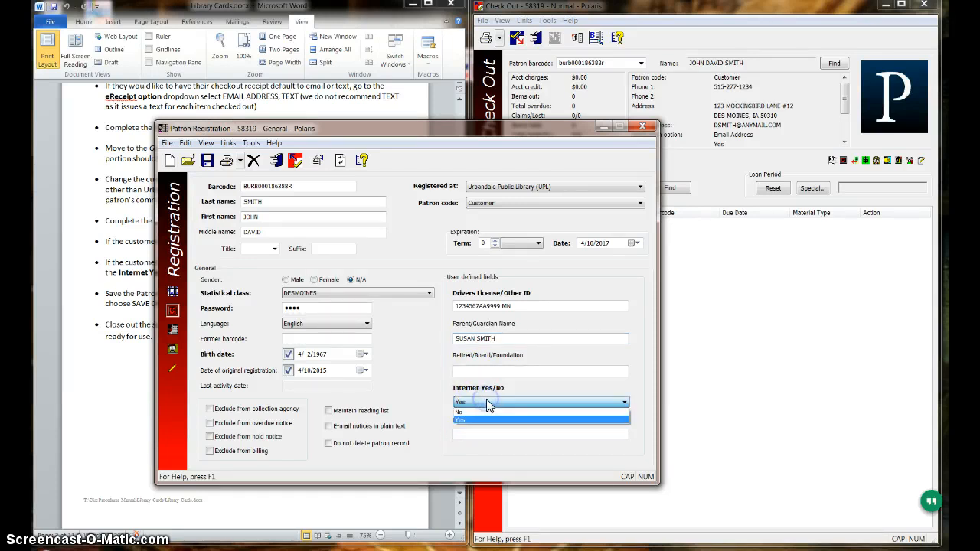
pyautogui.click(480, 412)
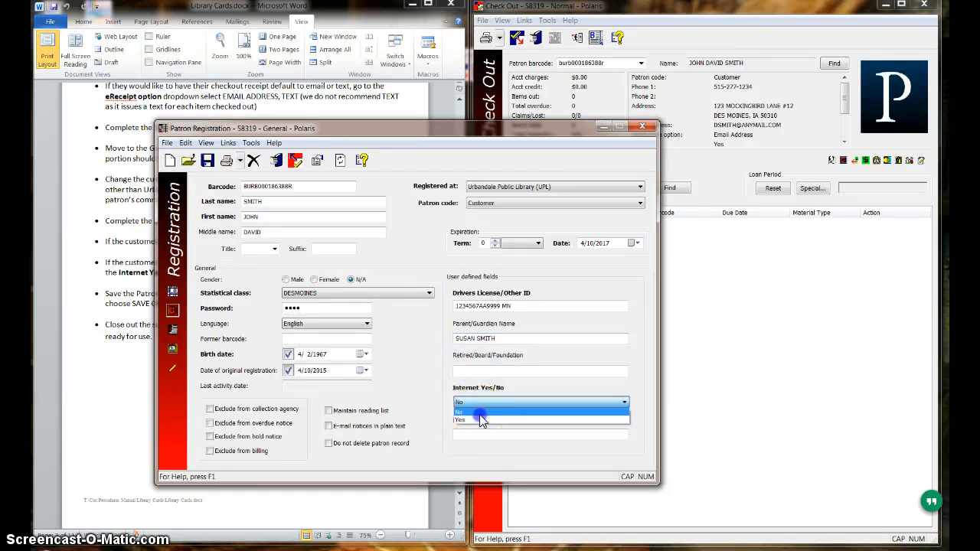
pyautogui.click(487, 404)
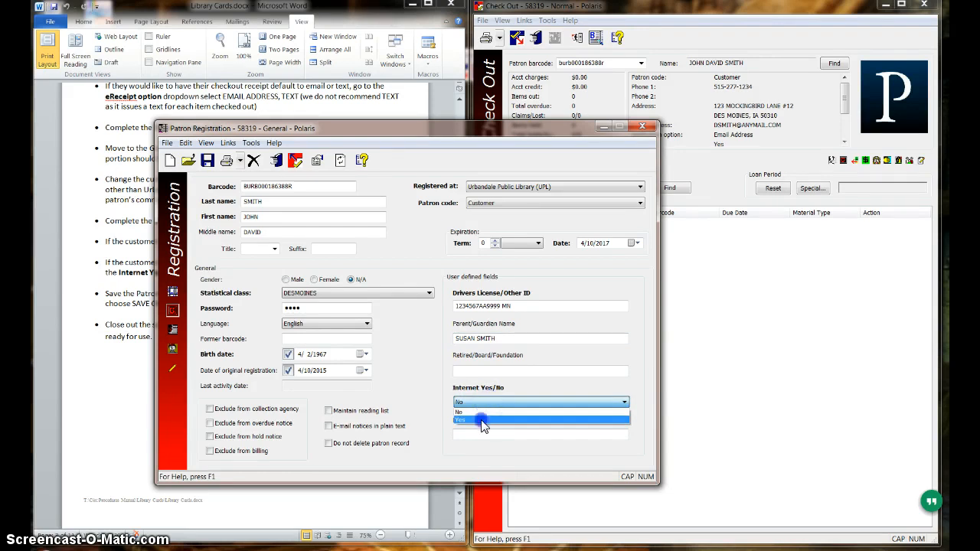
pyautogui.click(481, 421)
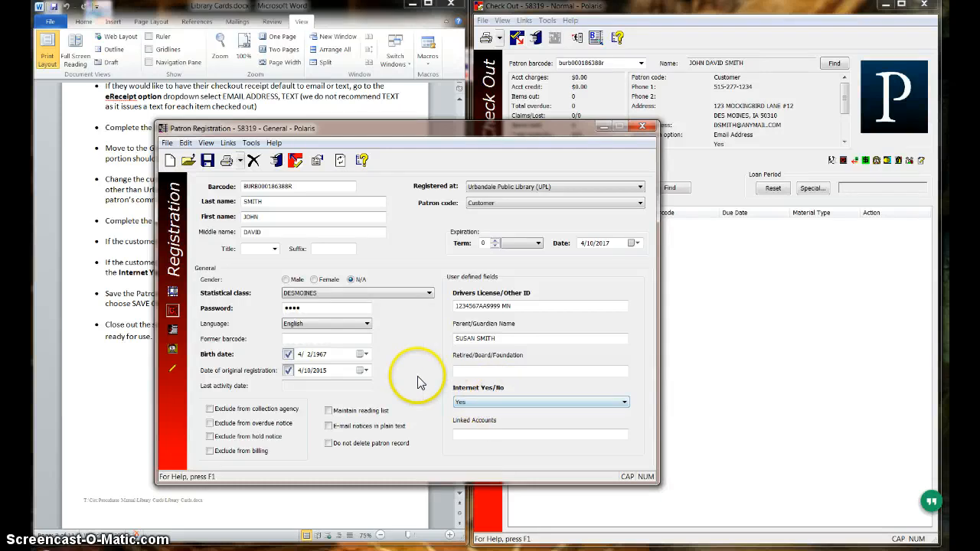
# Save the updated patron record and close the Patron Registration window.
pyautogui.click(208, 164)
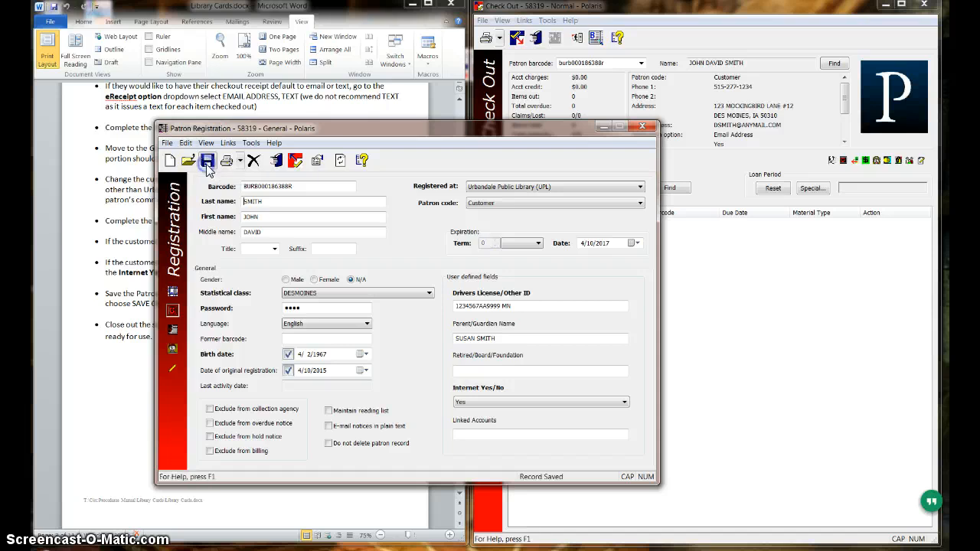
pyautogui.click(642, 127)
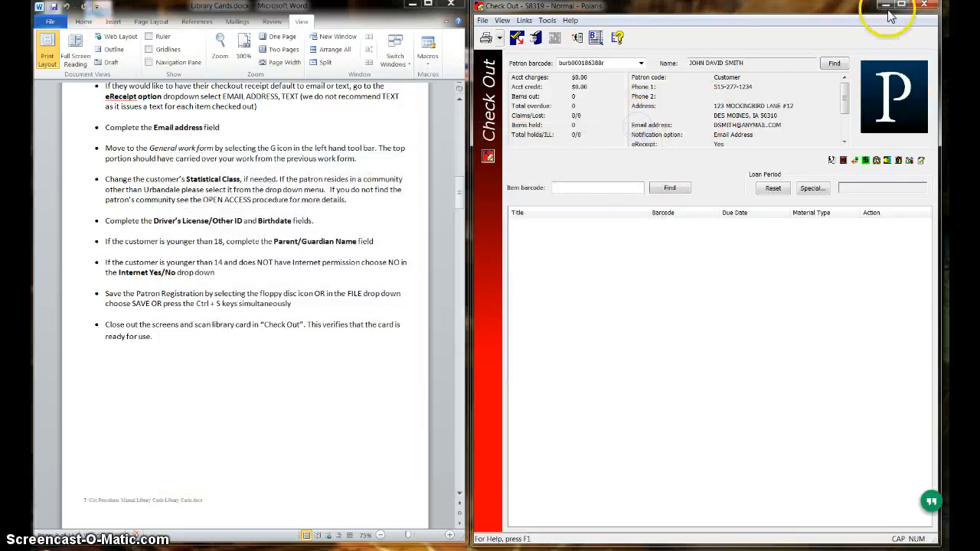